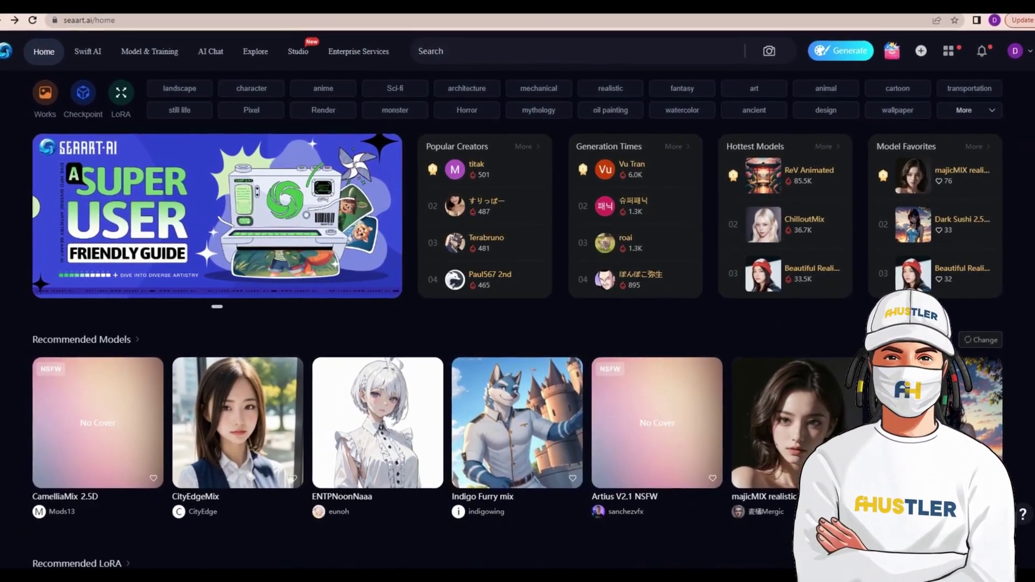
# Rerun the earlier 'model' search in SeaArt Explore, then search for 'blonde'
pyautogui.click(420, 51)
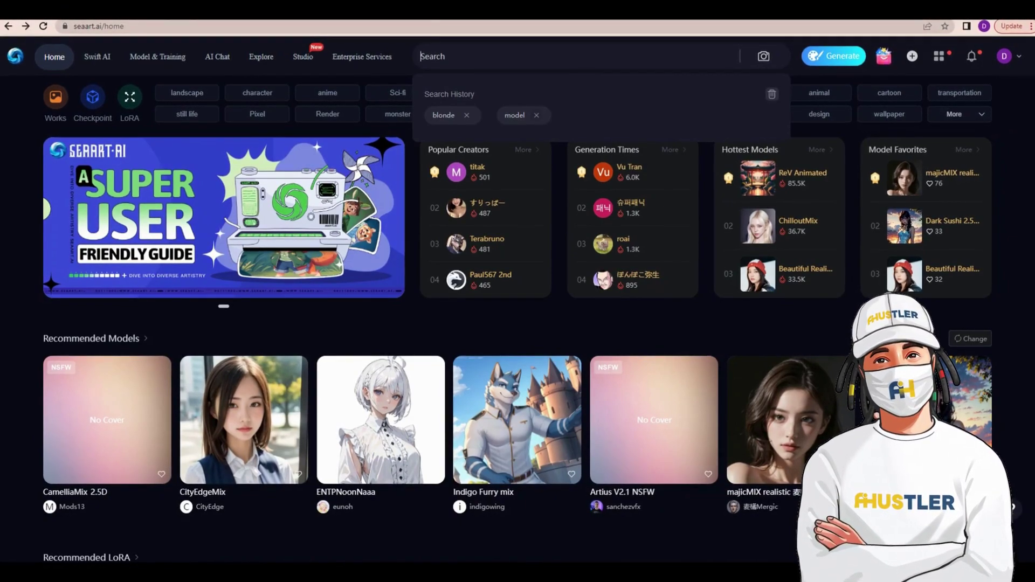
pyautogui.click(514, 115)
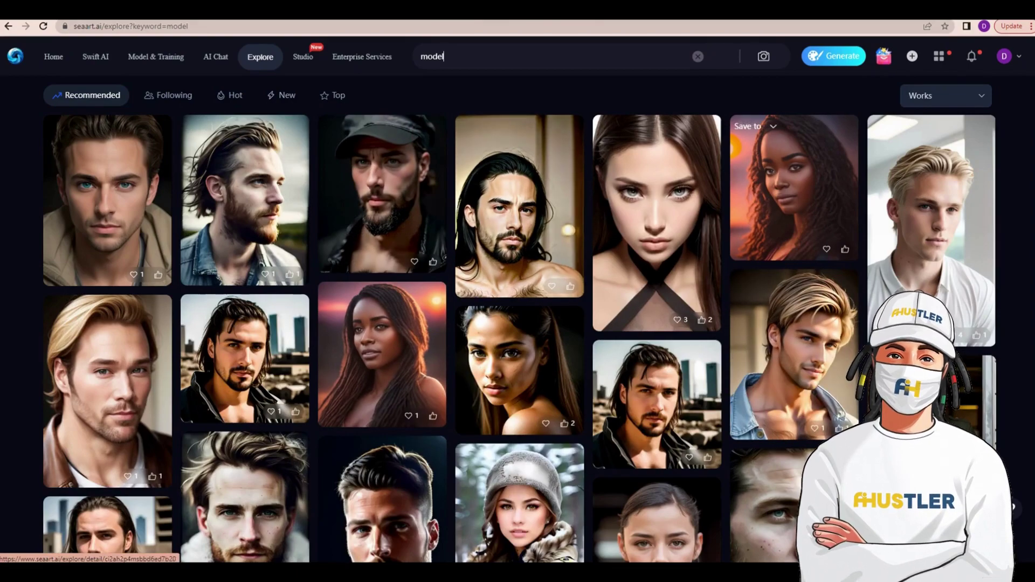
pyautogui.scroll(-3, 657, 351)
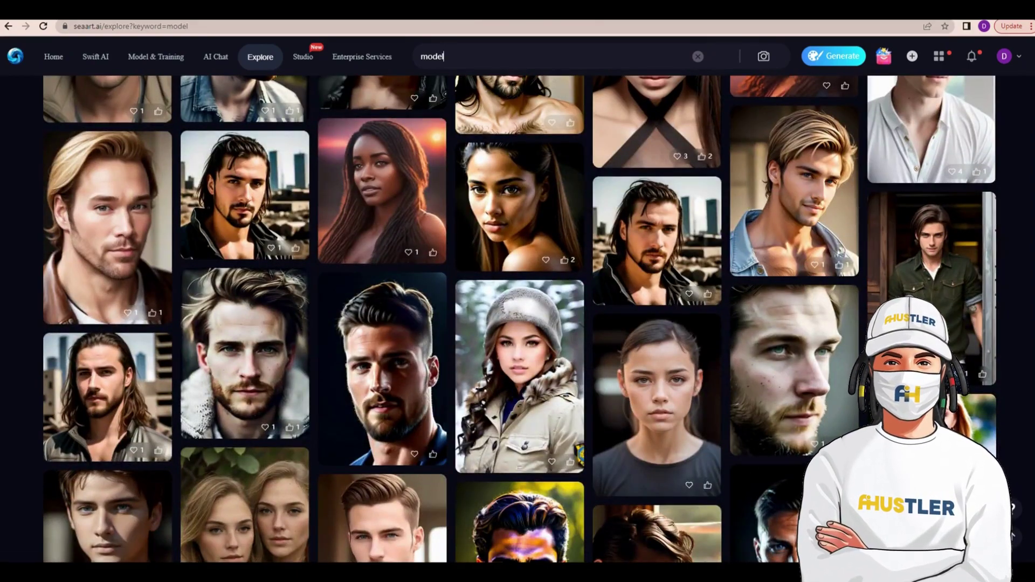
pyautogui.write('blon')
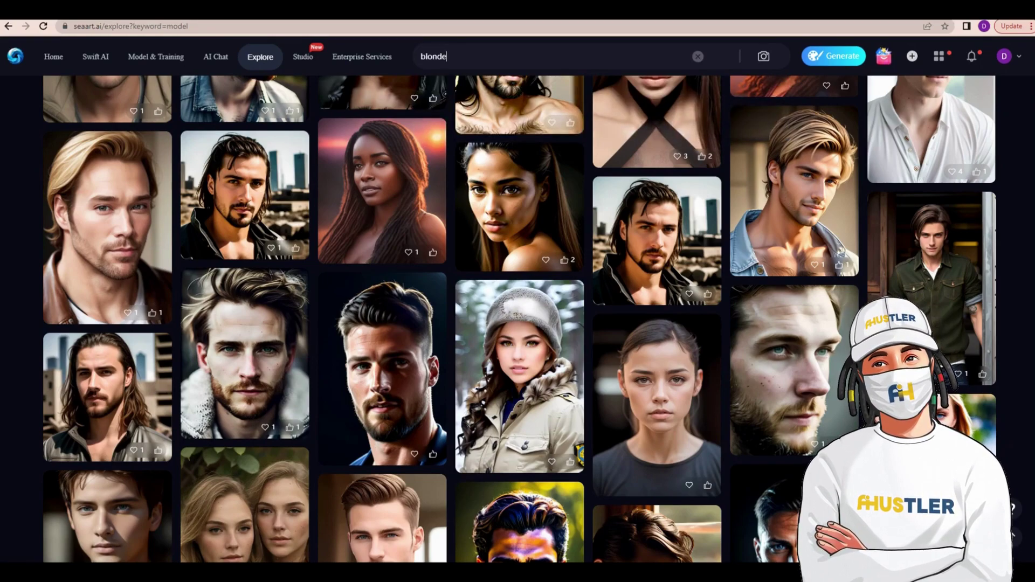
pyautogui.press('Return')
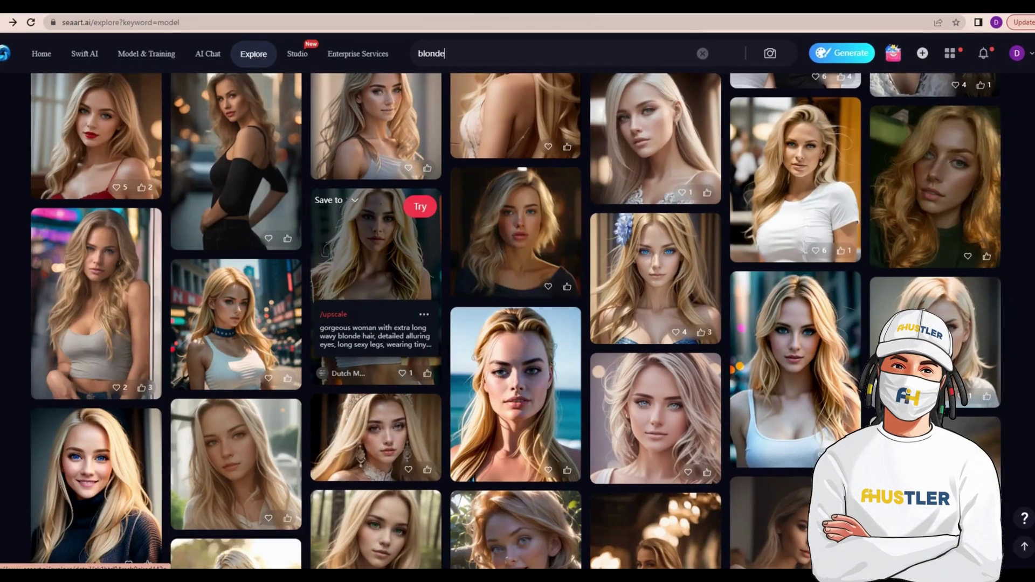
# Save a blonde portrait as TARGET IMAGE 1 in the TARGET IMAGES folder
pyautogui.click(377, 253)
pyautogui.rightClick(346, 262)
pyautogui.click(386, 284)
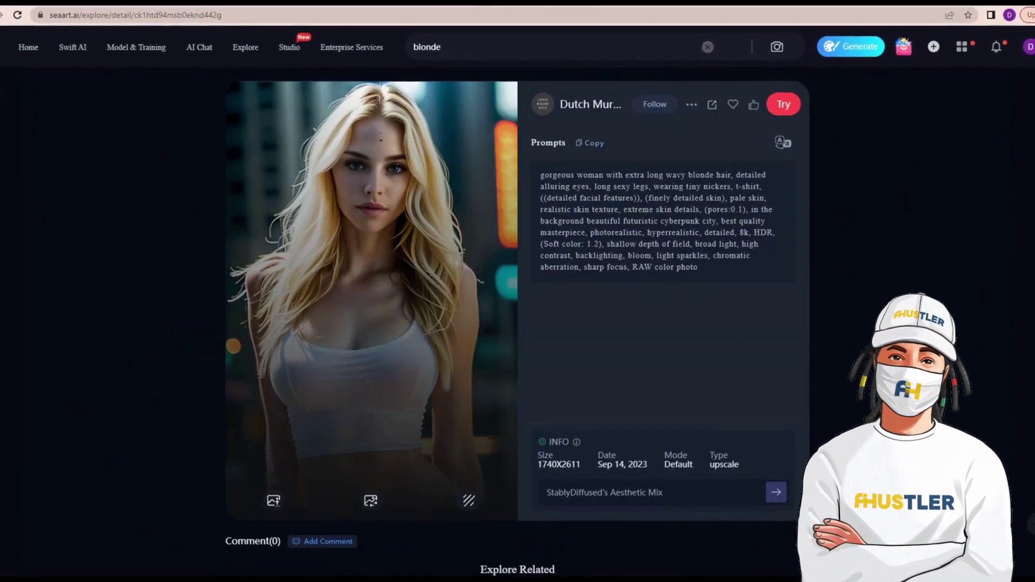
pyautogui.write('TARGET IMAGE 1')
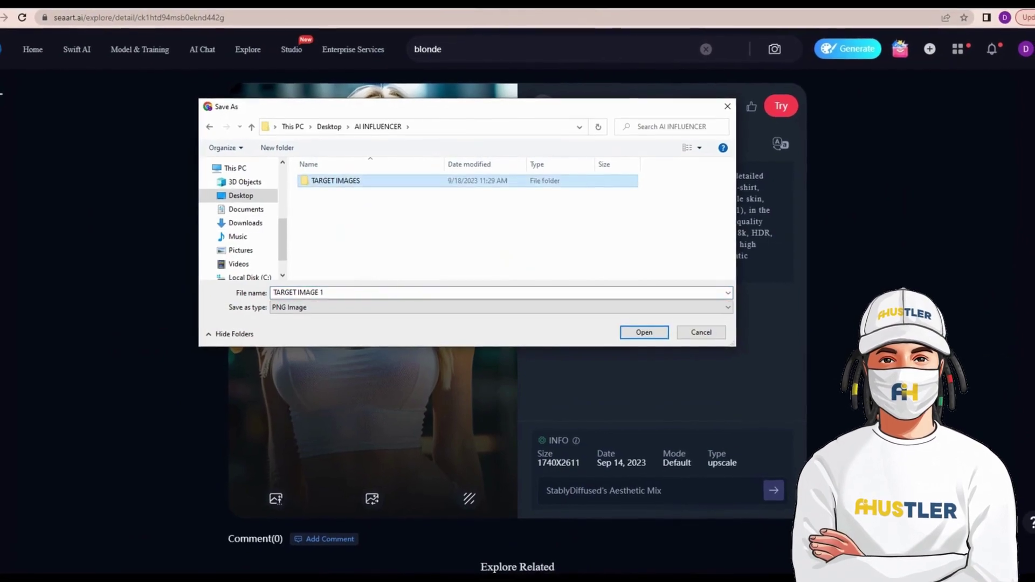
pyautogui.doubleClick(337, 177)
pyautogui.press('Return')
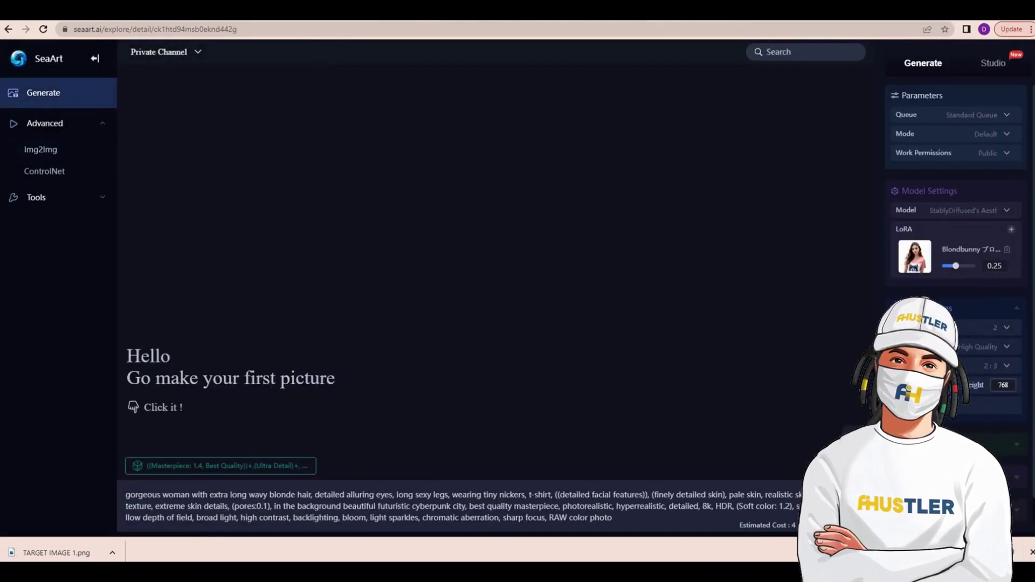
# Add 'pink' to the prompt, generate, and save the result as TARGET IMAGE 2
pyautogui.click(450, 494)
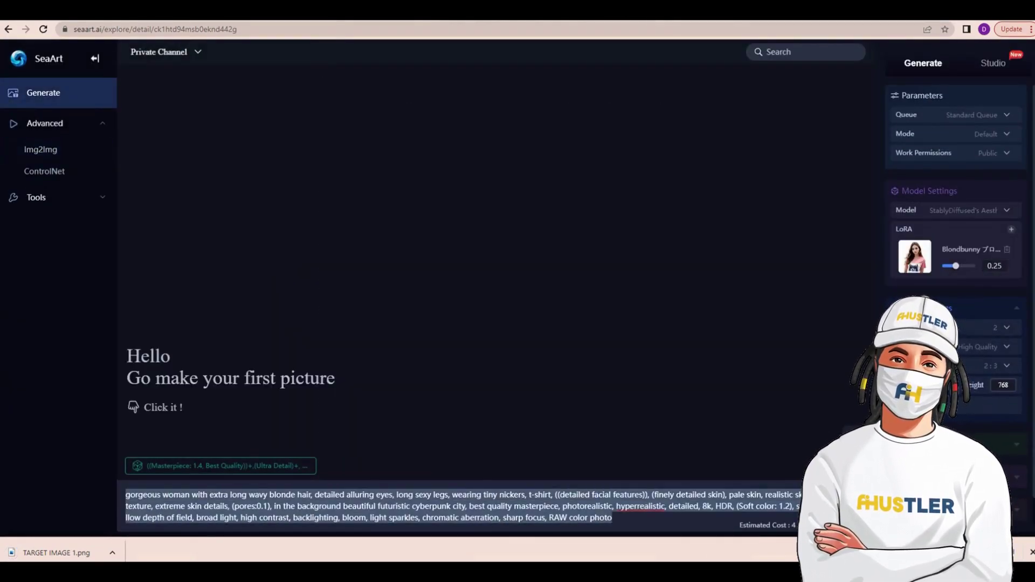
pyautogui.write('pink')
pyautogui.press('Return')
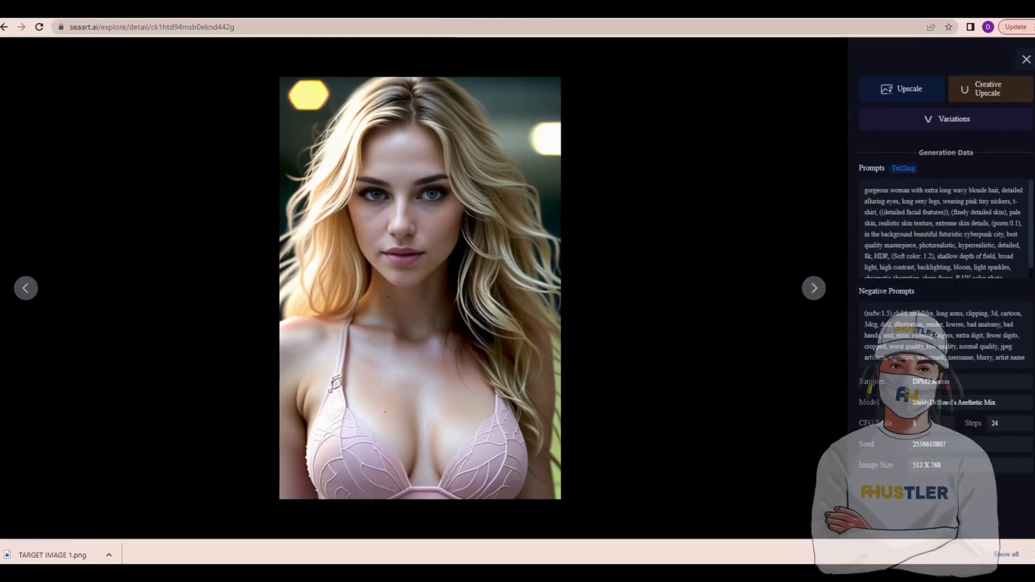
pyautogui.rightClick(415, 291)
pyautogui.click(446, 307)
pyautogui.write('TARGET IMAGE 2')
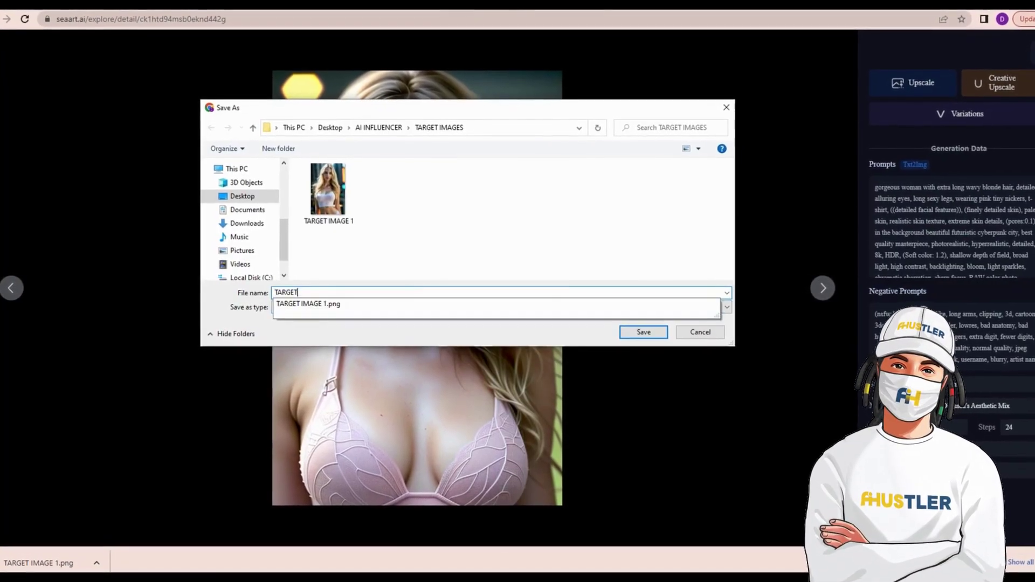
pyautogui.press('Return')
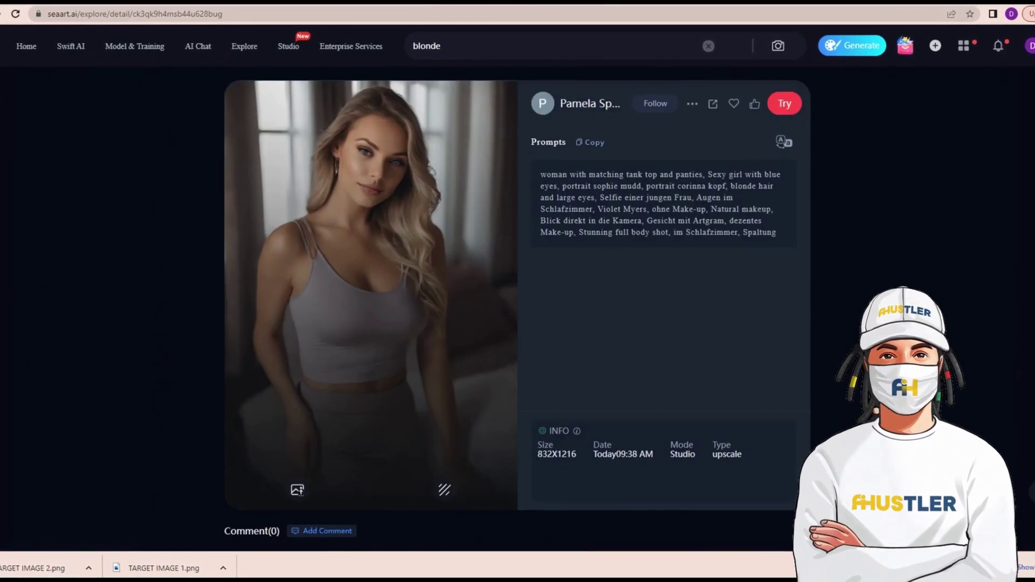
# Save another blonde portrait as target image 3
pyautogui.rightClick(362, 214)
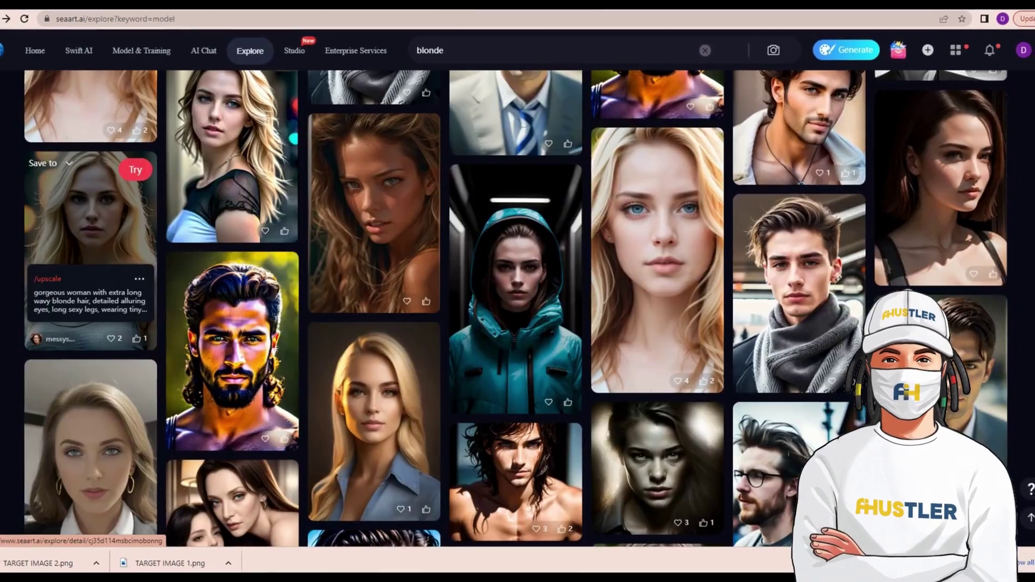
pyautogui.click(91, 215)
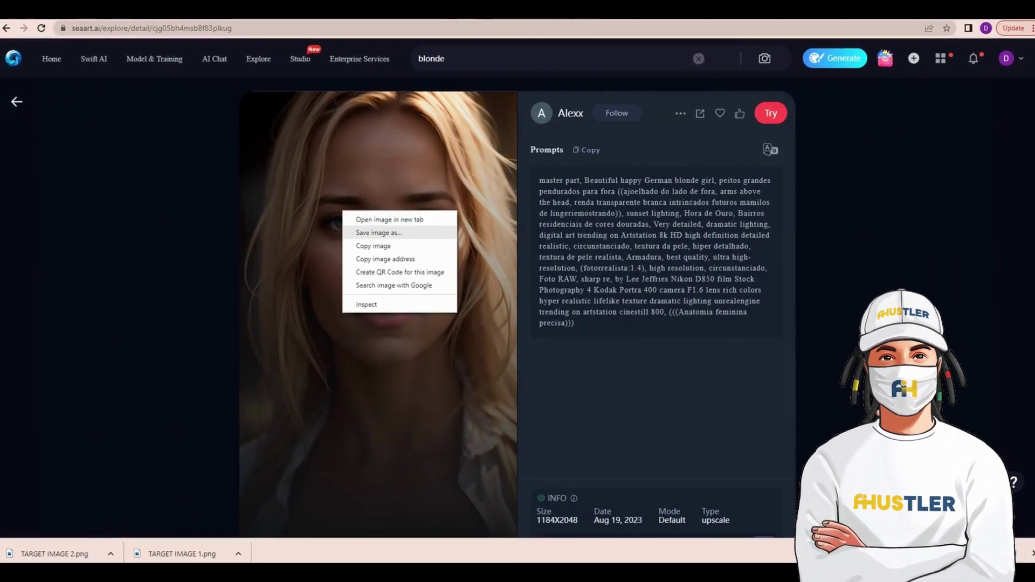
pyautogui.write('3')
pyautogui.press('Return')
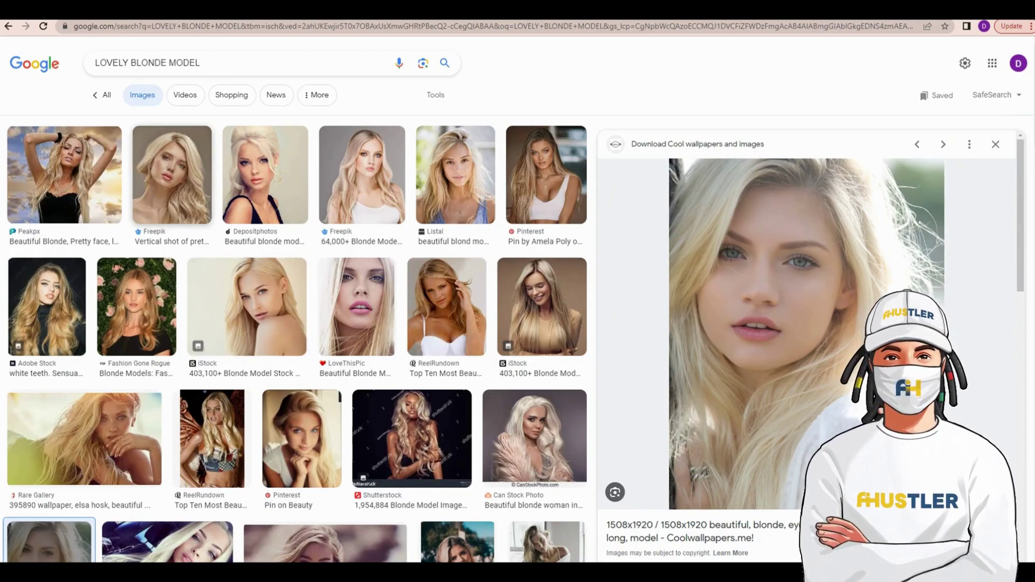
# Save the previewed Google Images blonde portrait as SOURCE IMAGE
pyautogui.click(201, 62)
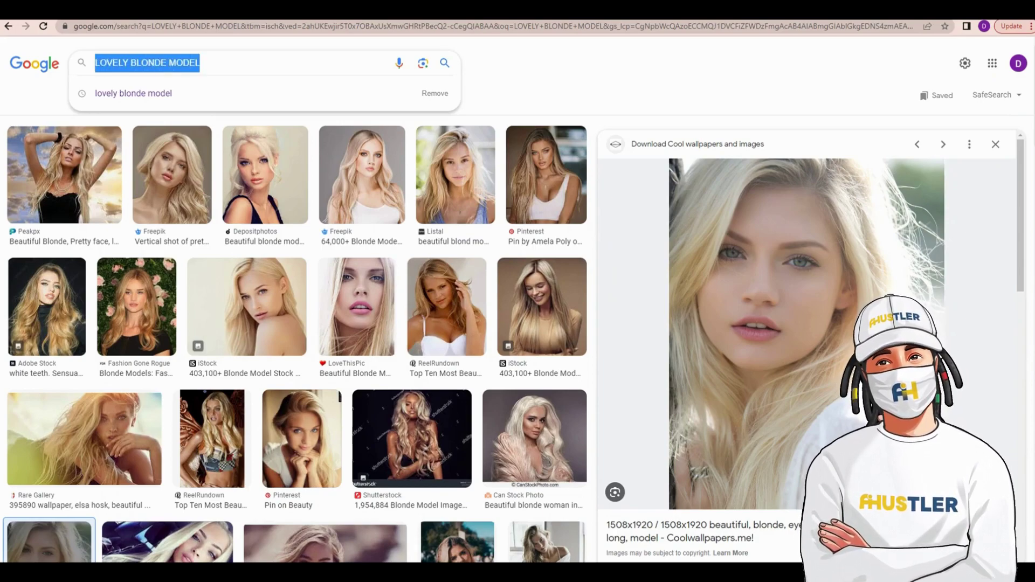
pyautogui.press('Escape')
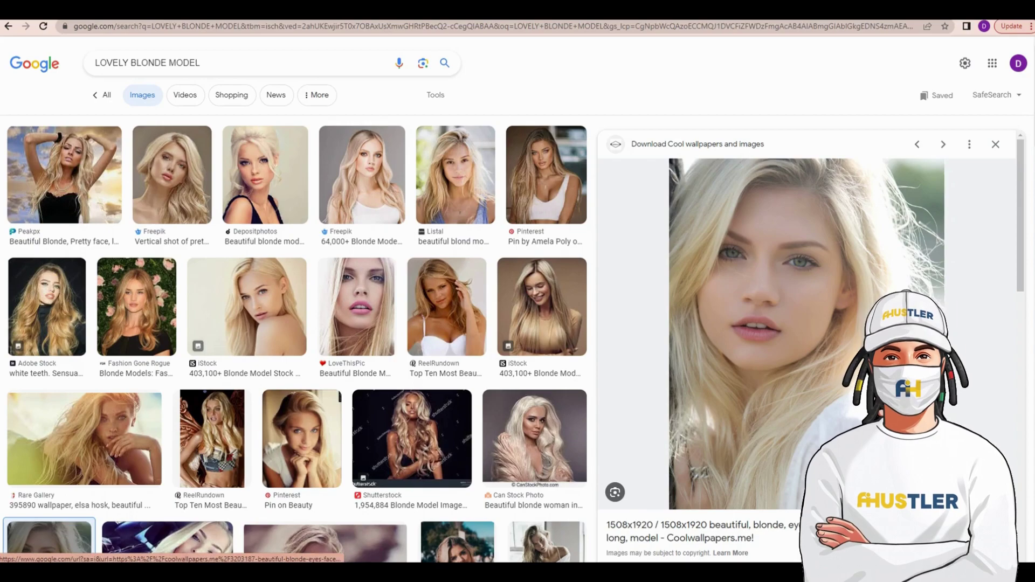
pyautogui.rightClick(766, 271)
pyautogui.click(808, 397)
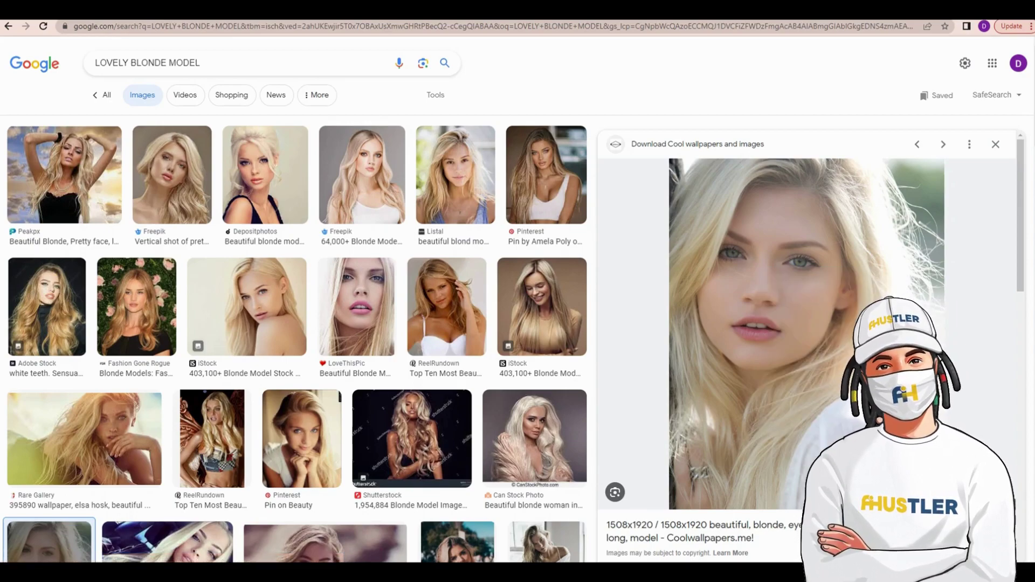
pyautogui.write('SOURCE IMA')
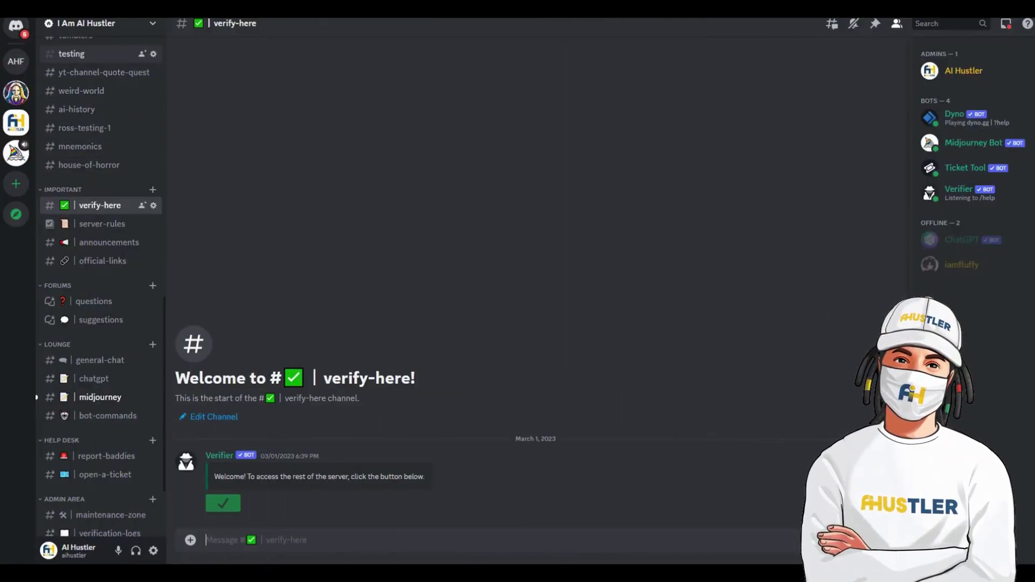
# In #testing, start a Midjourney /describe request with SOURCE IMAGE.jpg attached
pyautogui.click(72, 53)
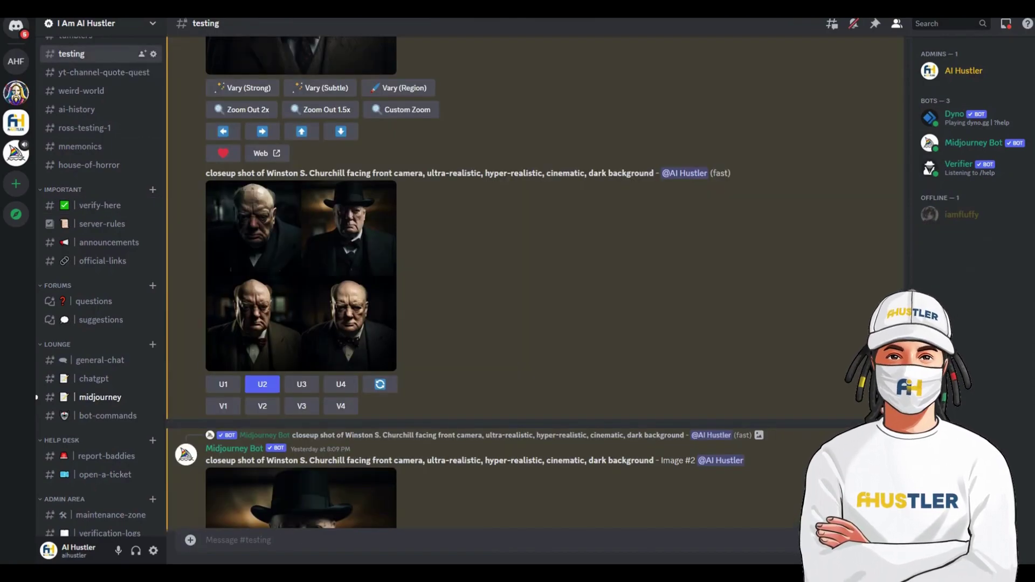
pyautogui.write('/describe')
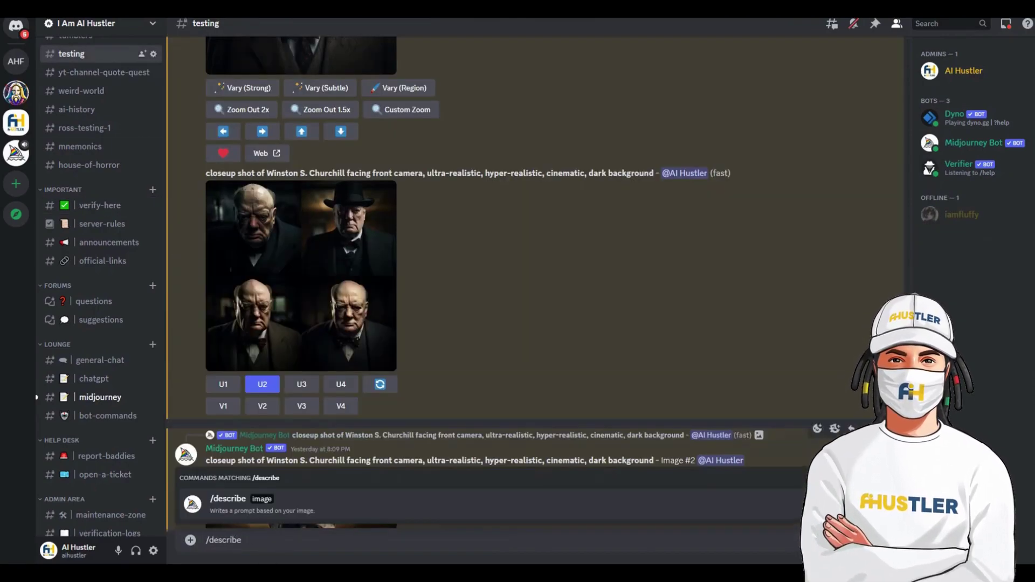
pyautogui.press('Return')
pyautogui.press('Return')
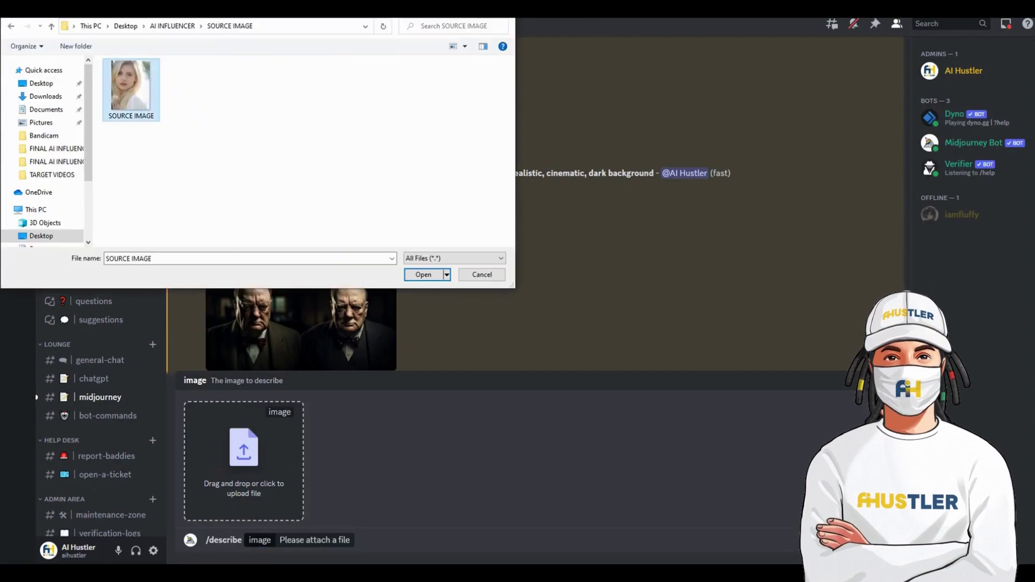
pyautogui.press('Return')
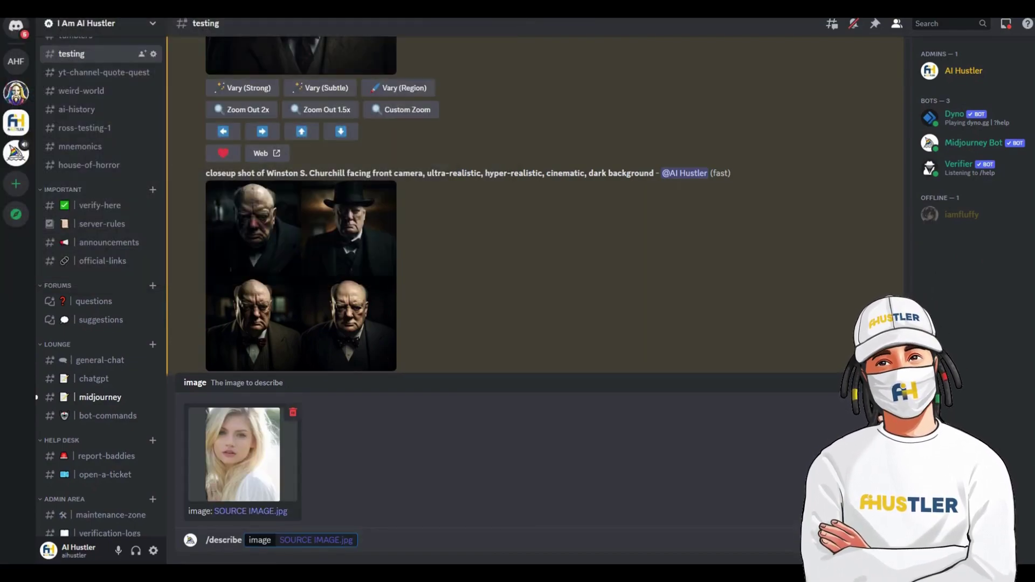
pyautogui.press('Return')
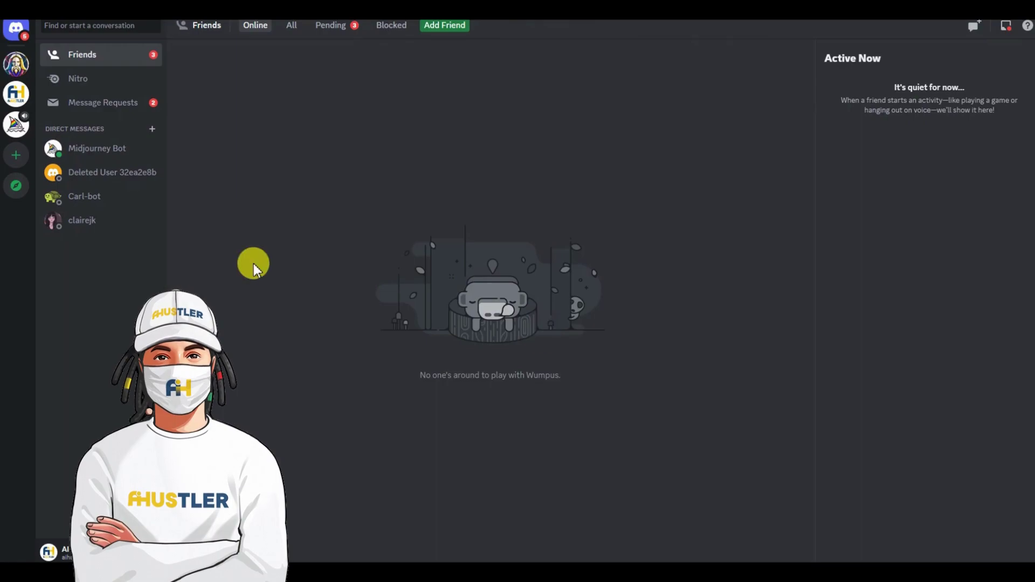
# Create a from-scratch 'me and friends' server named AI Hustler's FaceSwap server
pyautogui.click(15, 158)
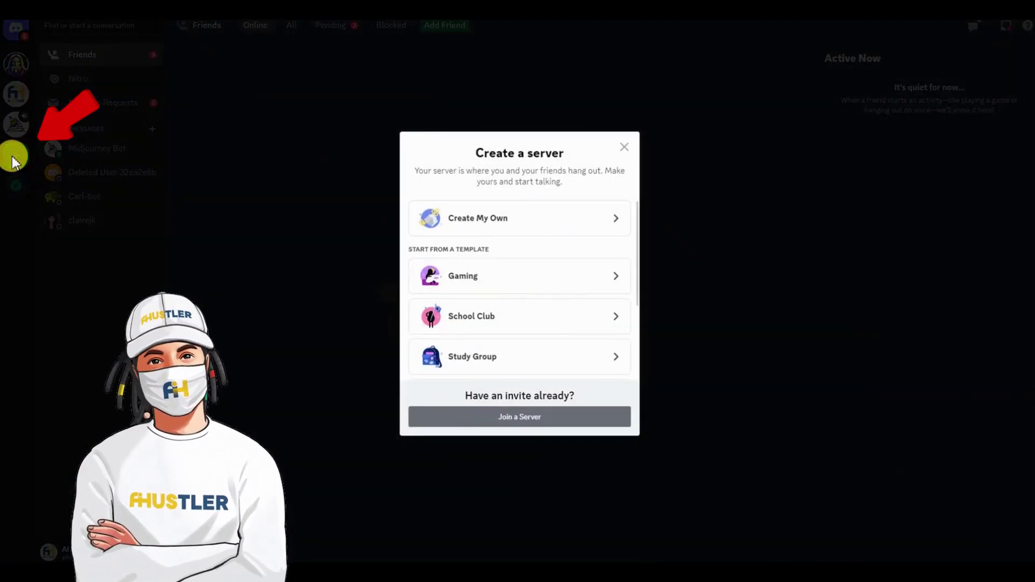
pyautogui.click(514, 226)
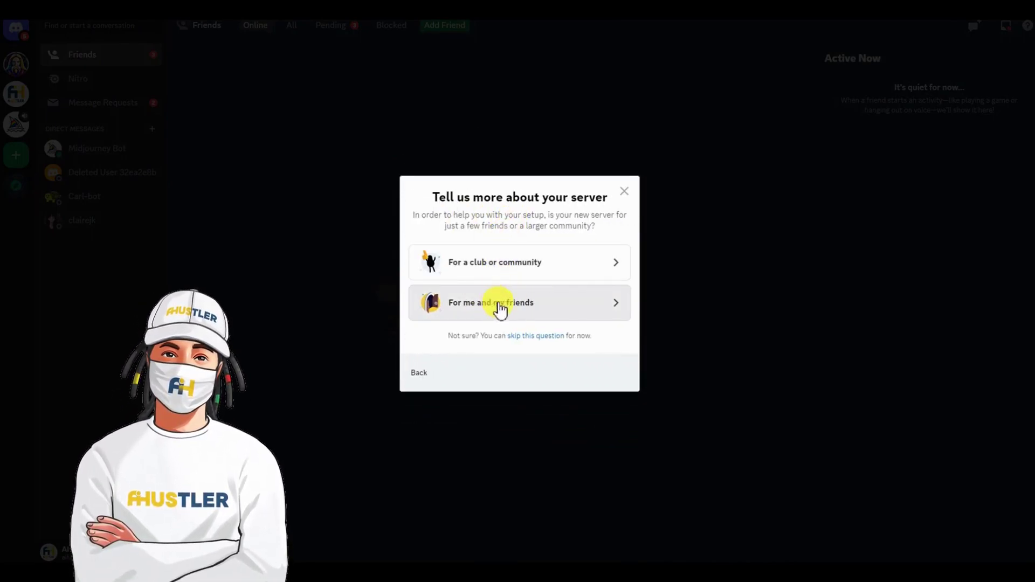
pyautogui.click(519, 310)
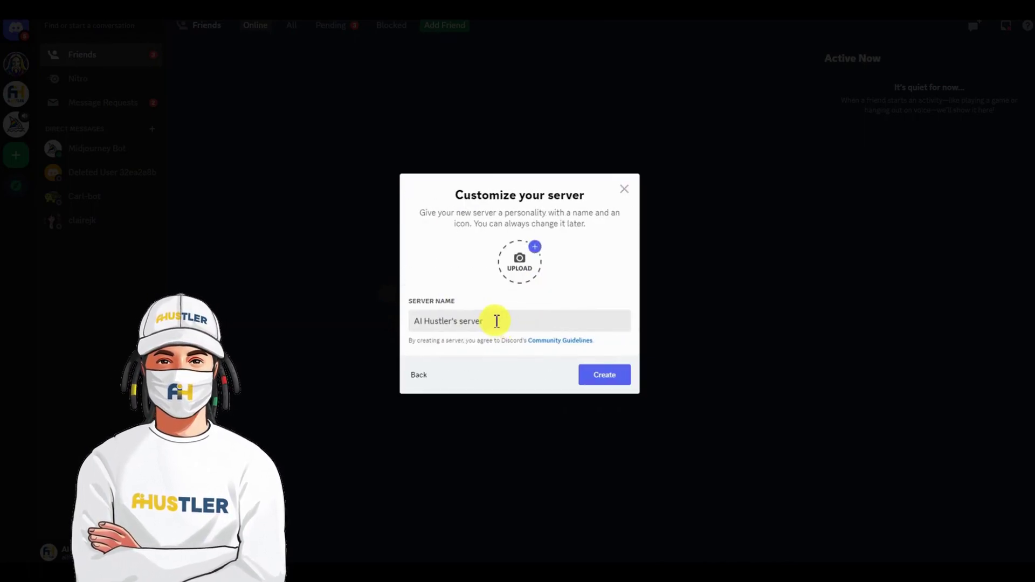
pyautogui.click(459, 322)
pyautogui.write('FaceSwap')
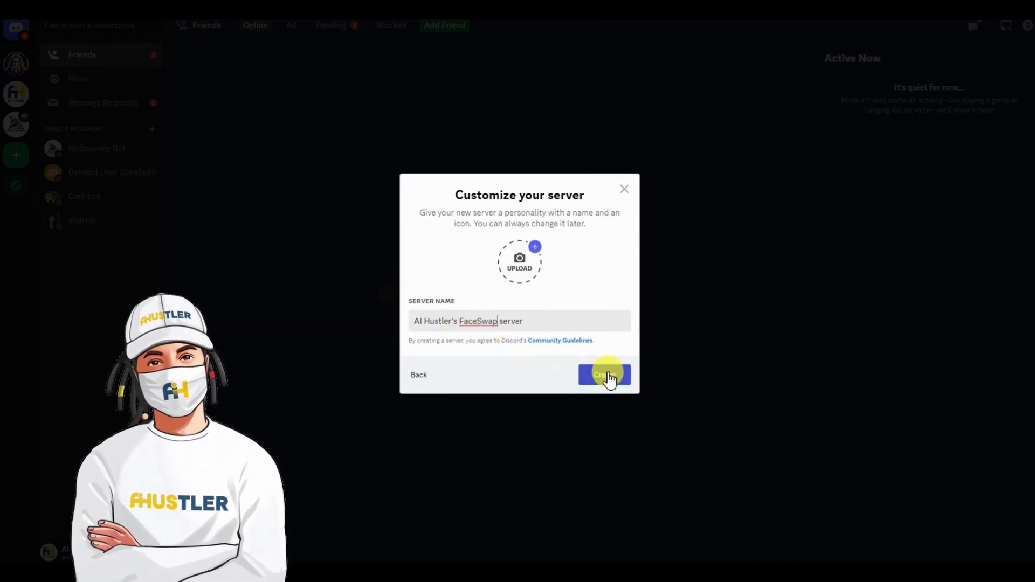
pyautogui.click(606, 375)
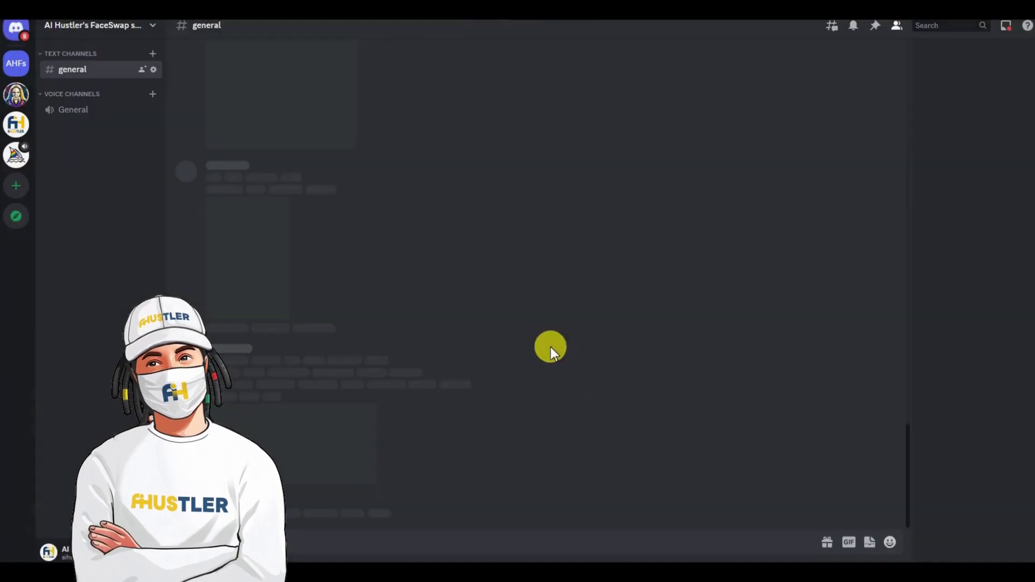
# Add Midjourney Bot from the Midjourney member list to AI Hustler's FaceSwap server
pyautogui.click(16, 161)
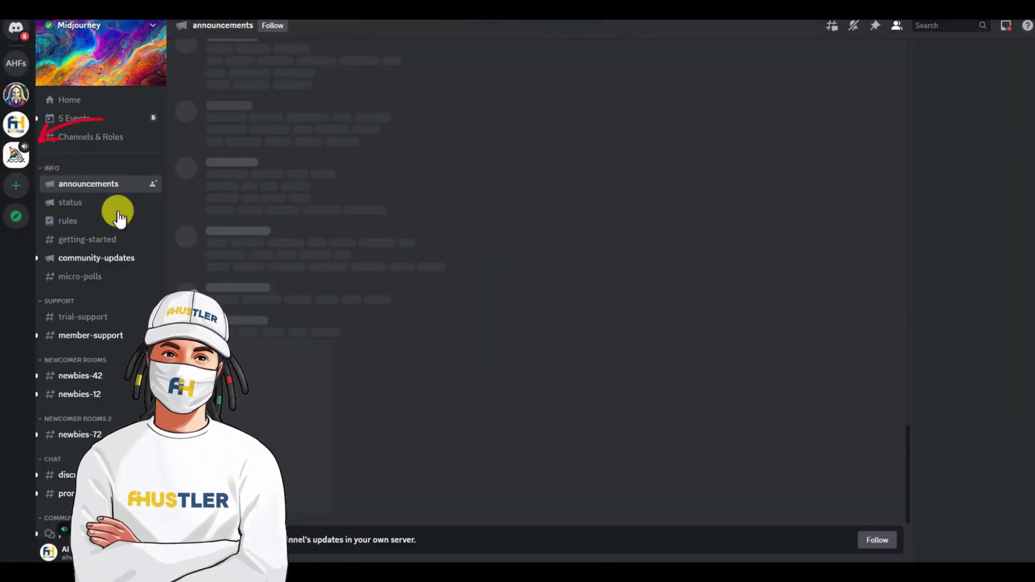
pyautogui.click(897, 27)
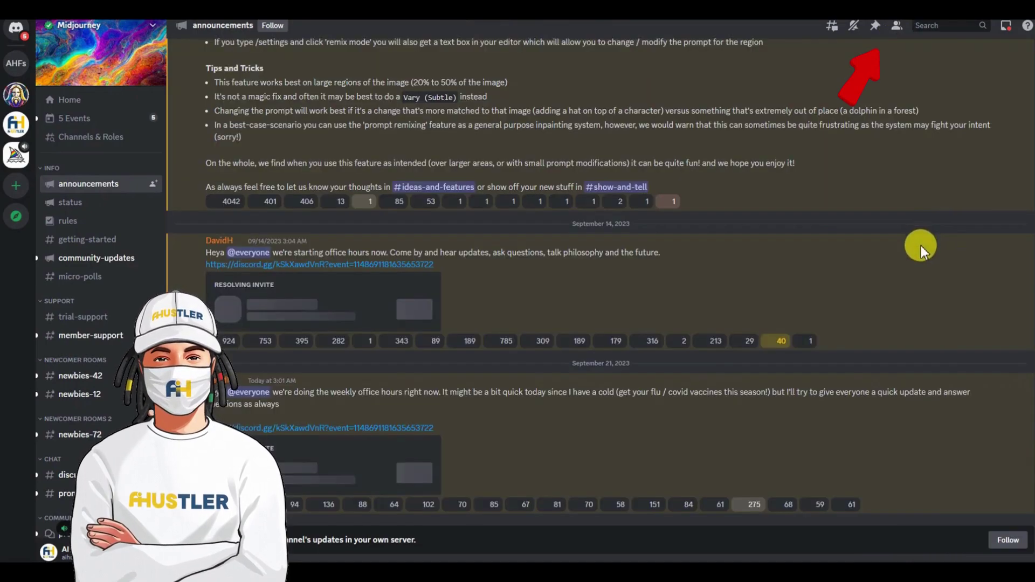
pyautogui.click(897, 30)
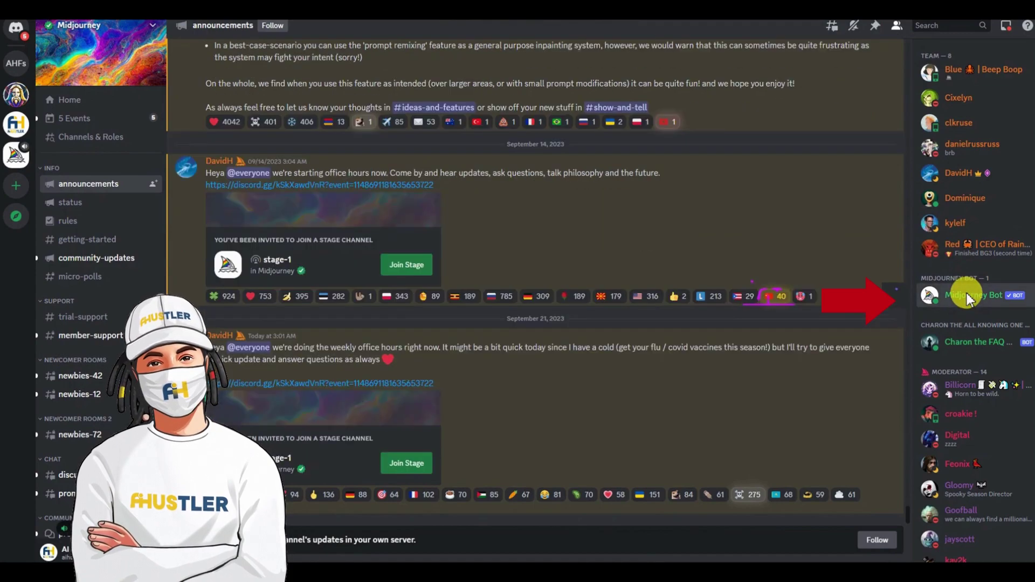
pyautogui.click(966, 294)
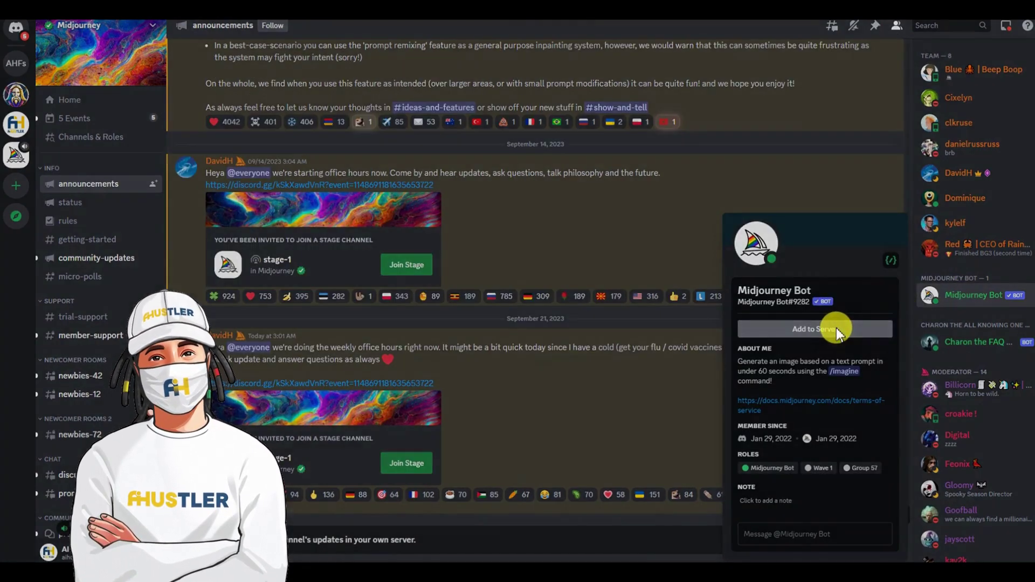
pyautogui.click(836, 330)
pyautogui.click(509, 384)
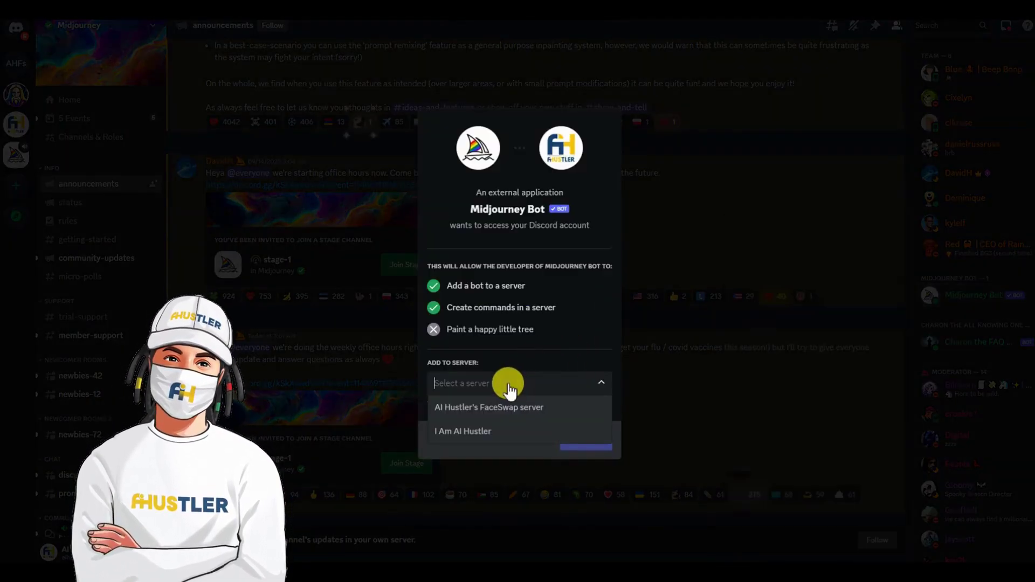
pyautogui.click(510, 408)
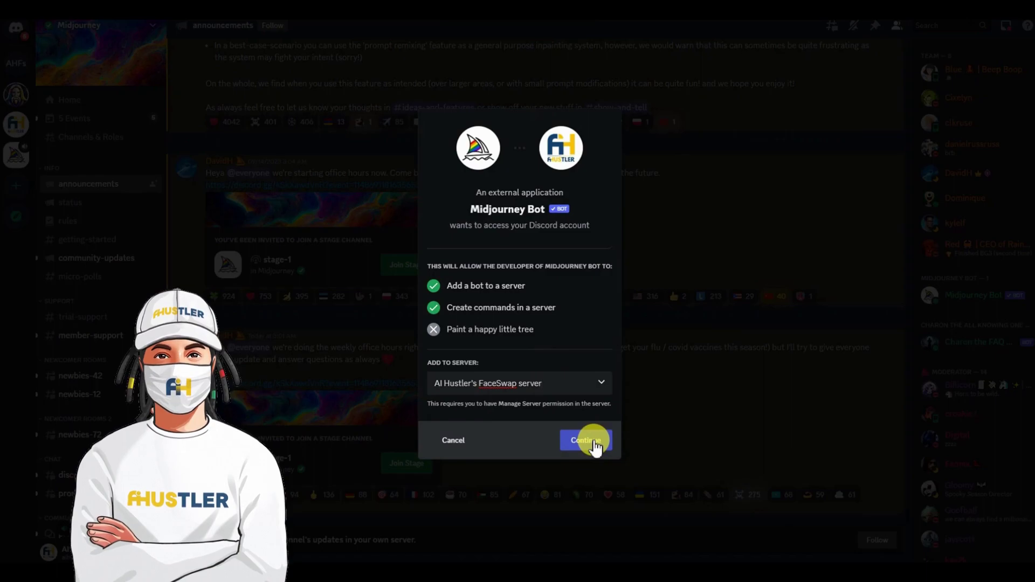
pyautogui.click(595, 447)
pyautogui.click(598, 503)
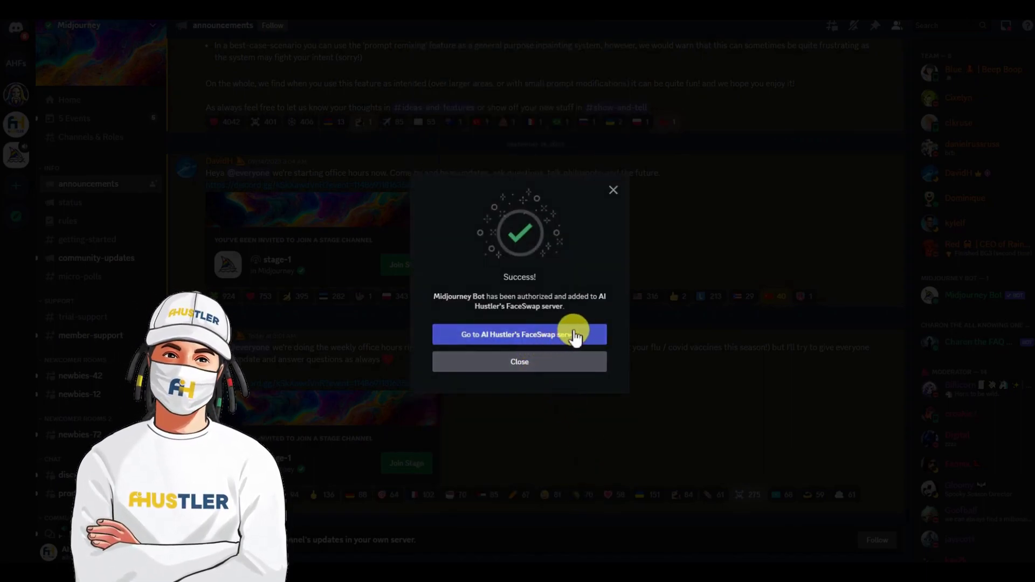
pyautogui.click(562, 339)
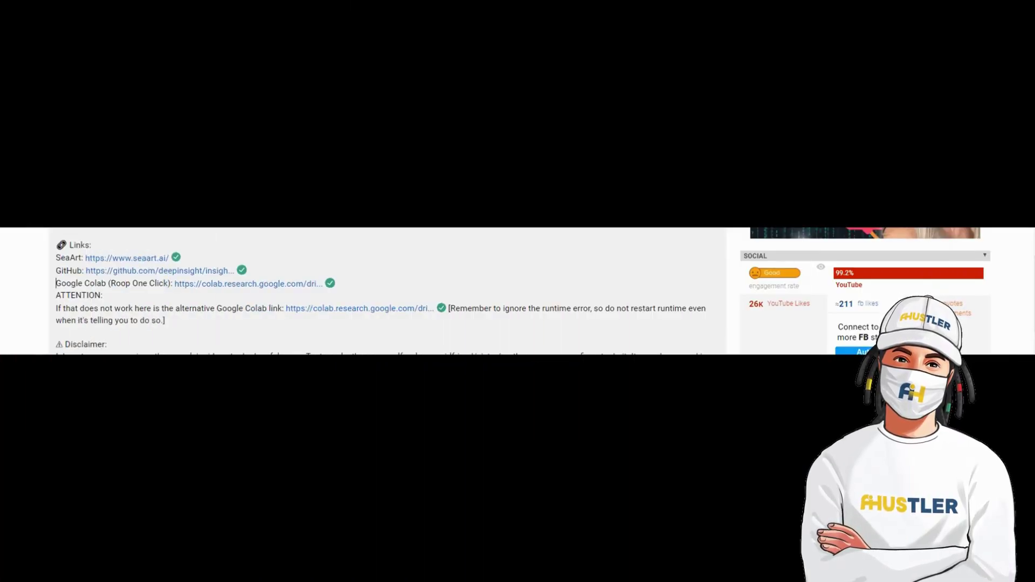
# Select the GitHub link in the video description to reach the swapping_discord README
pyautogui.moveTo(56, 270); pyautogui.dragTo(206, 271)
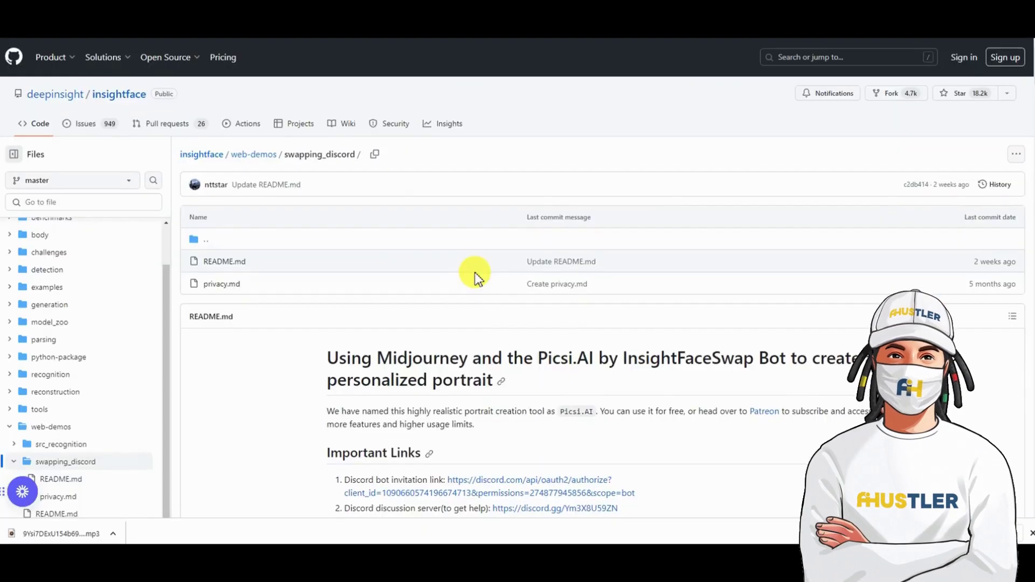
pyautogui.scroll(-8, 474, 273)
# Follow the InsightFaceSwap invite link in the README's step-by-step guide
pyautogui.scroll(-20, 488, 369)
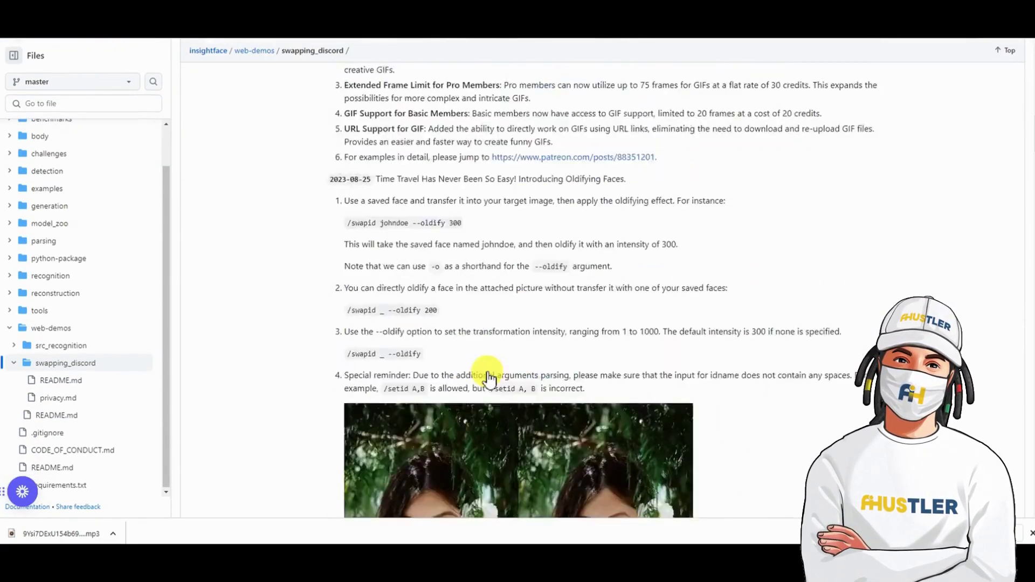
pyautogui.scroll(-20, 489, 368)
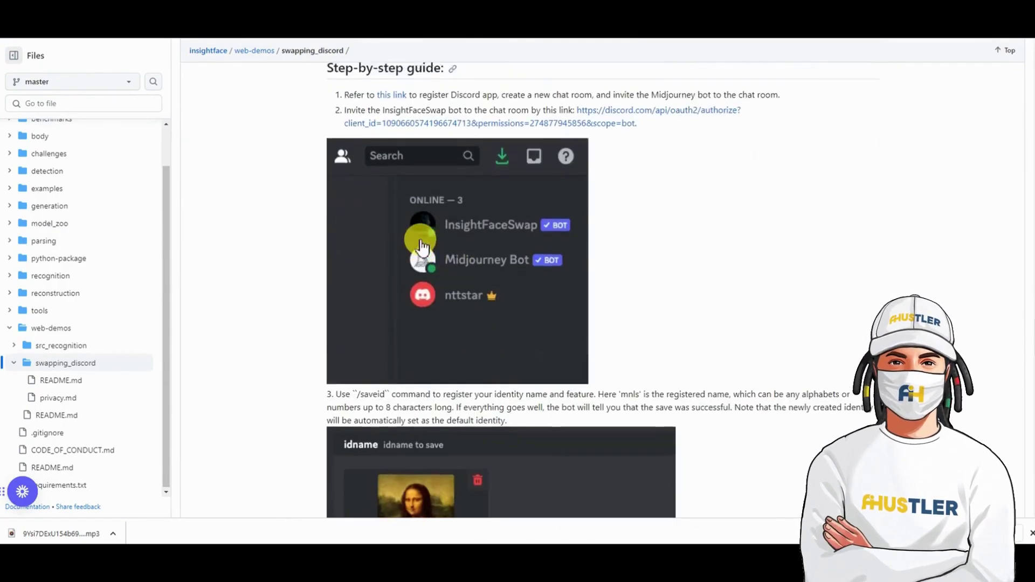
pyautogui.scroll(2, 418, 237)
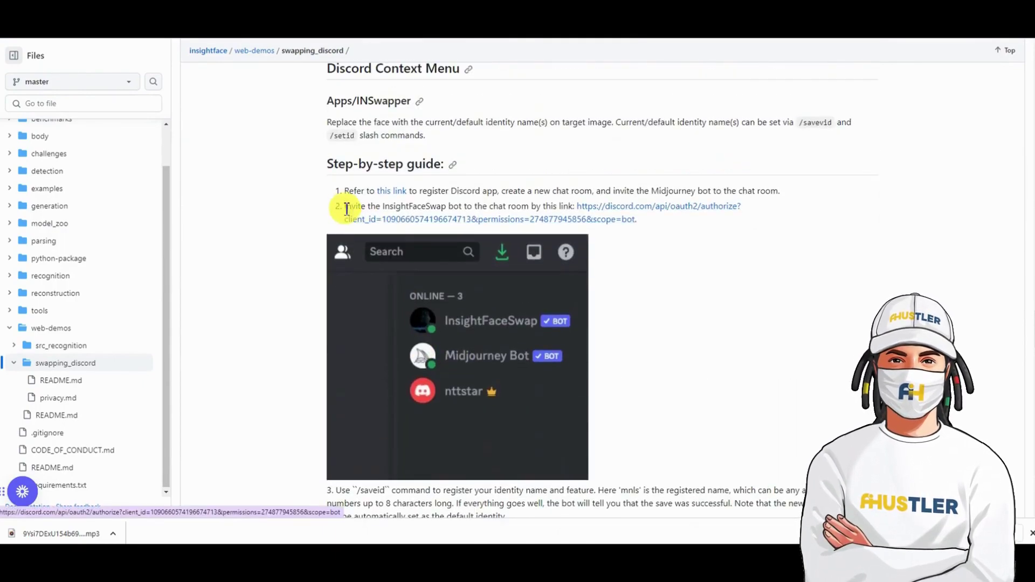
pyautogui.click(380, 222)
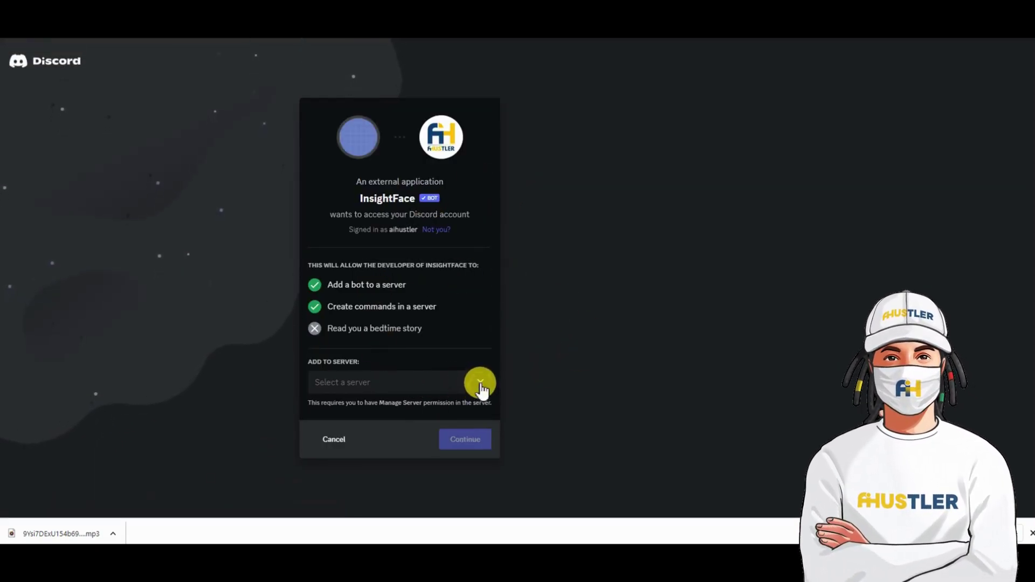
# Authorize InsightFaceSwap for AI Hustler's FaceSwap server and pass the pizza hCaptcha
pyautogui.click(480, 383)
pyautogui.click(402, 409)
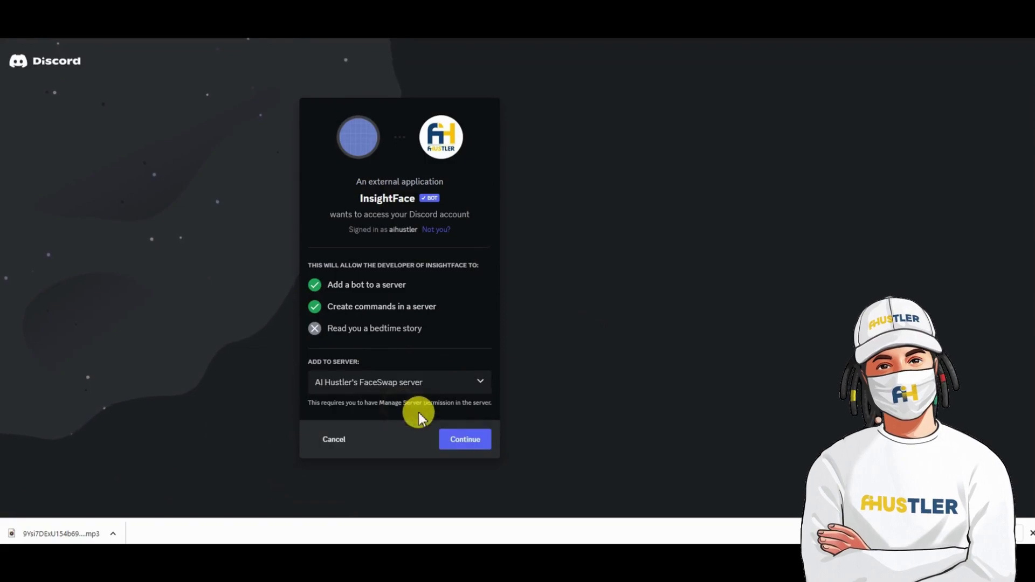
pyautogui.click(476, 439)
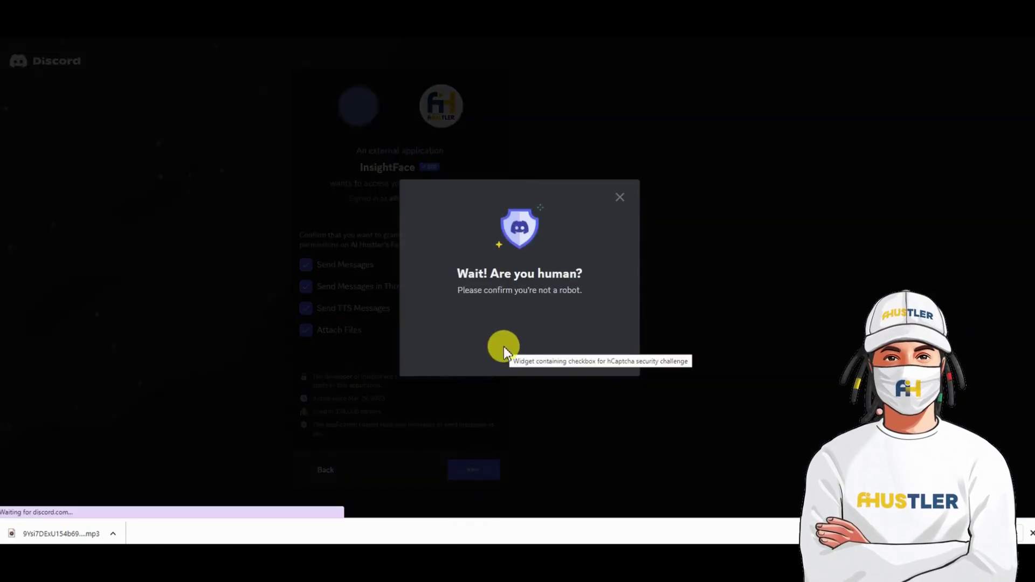
pyautogui.click(454, 330)
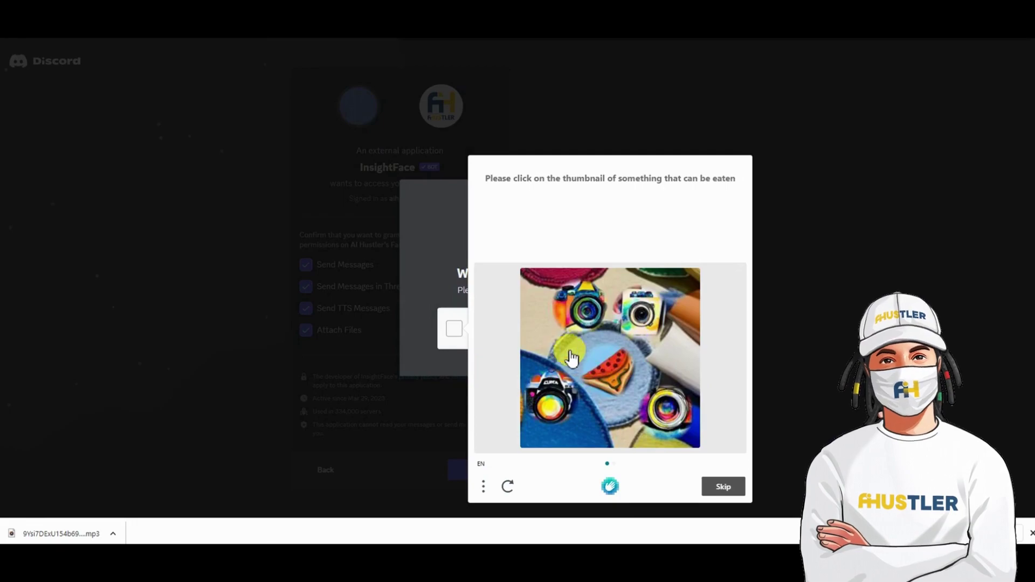
pyautogui.click(613, 373)
pyautogui.click(723, 487)
pyautogui.click(614, 356)
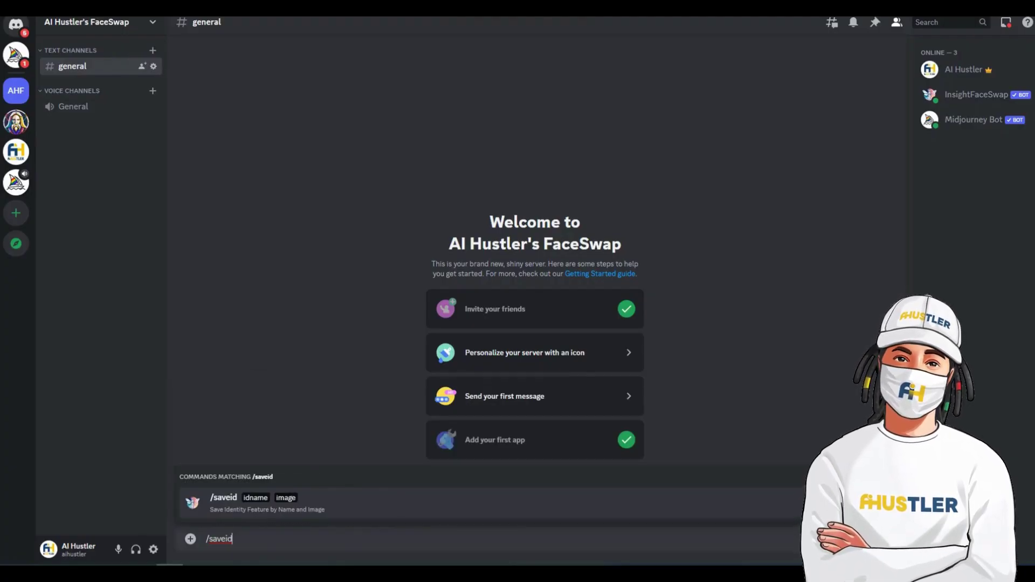
# Save the face from SOURCE IMAGE.jpg as identity 'Coleen' using /saveid
pyautogui.press('Return')
pyautogui.write('Coleen')
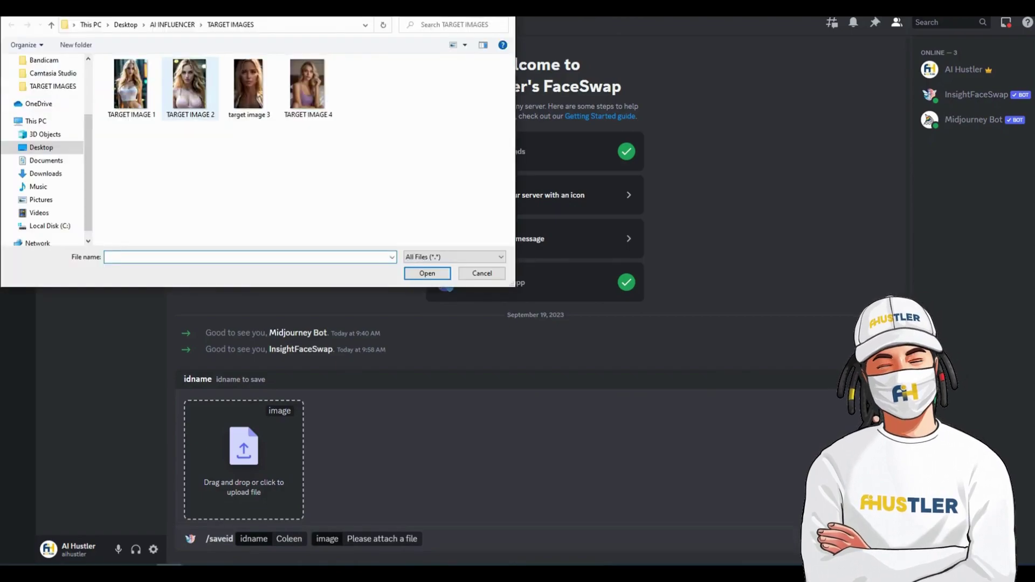
pyautogui.click(172, 25)
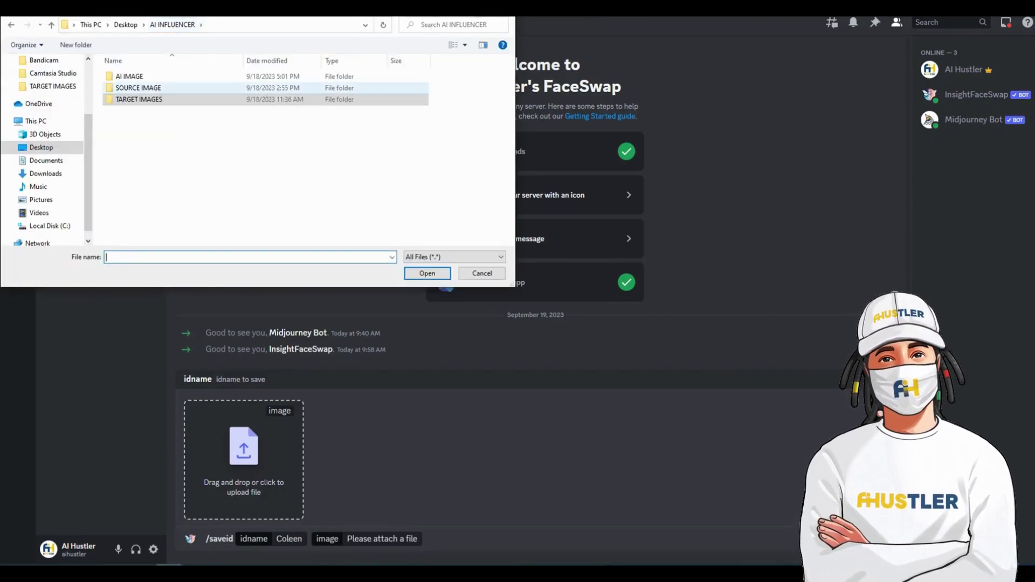
pyautogui.doubleClick(135, 87)
pyautogui.click(131, 86)
pyautogui.click(427, 273)
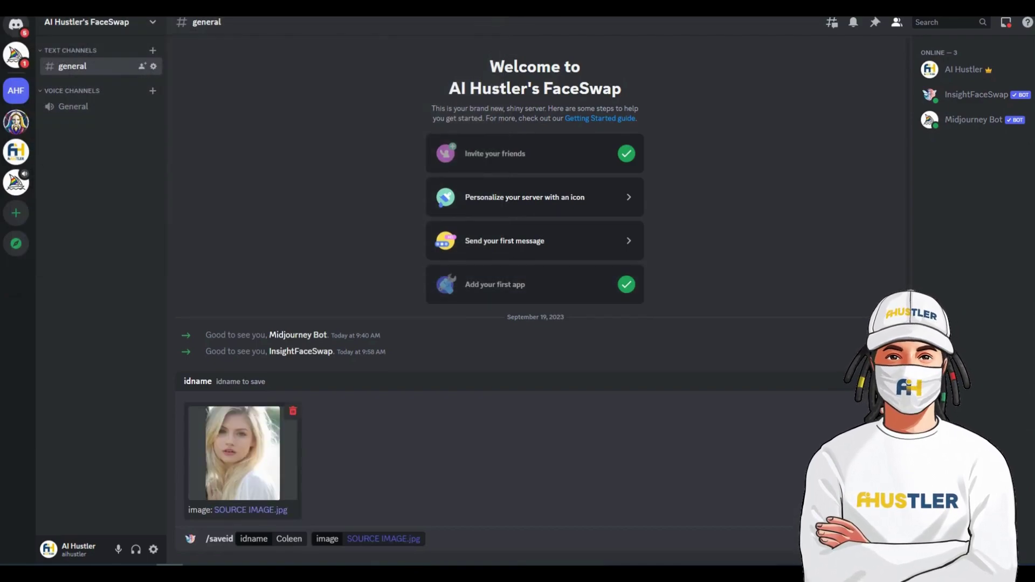
pyautogui.press('Return')
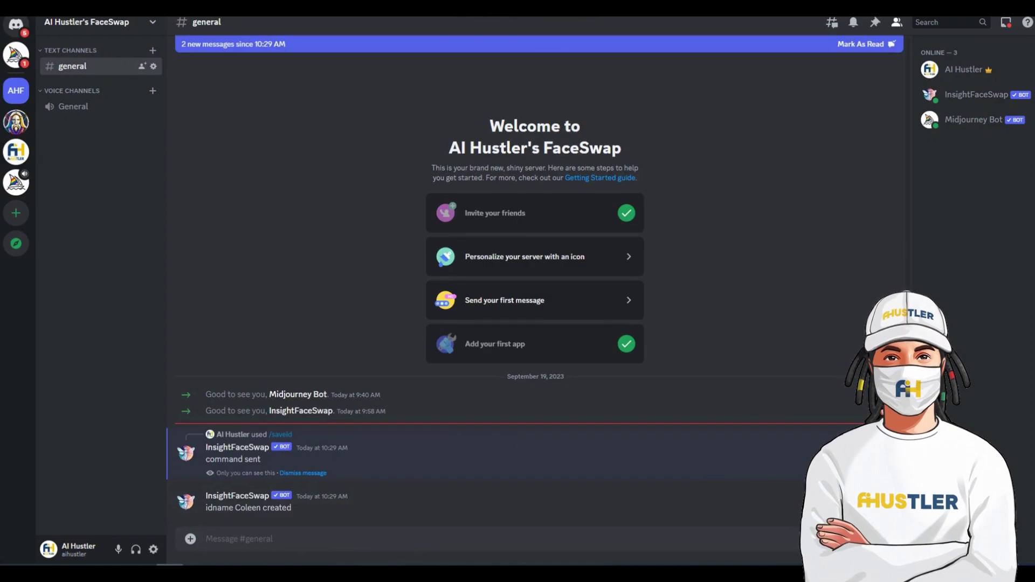
pyautogui.write('/swapi')
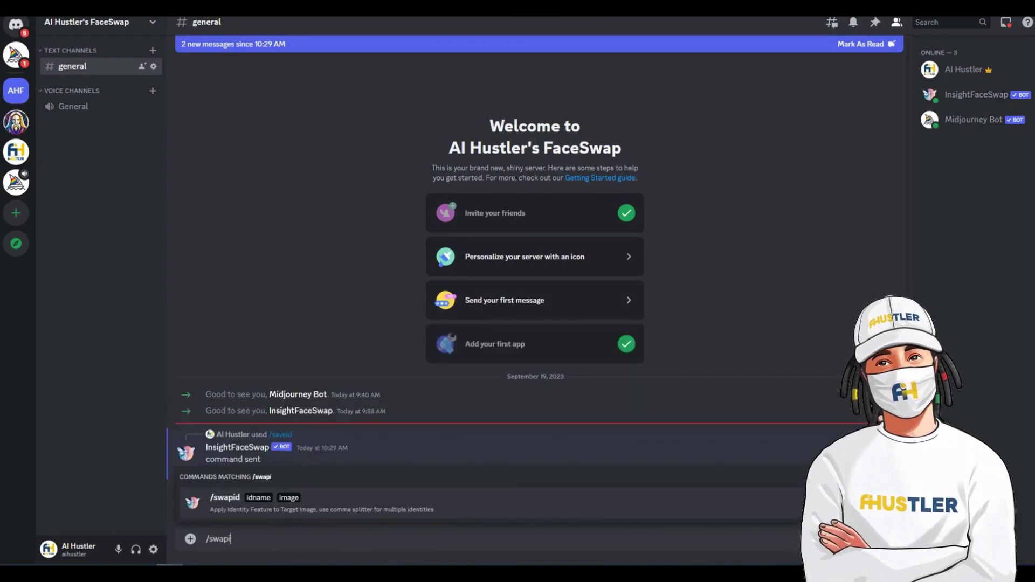
pyautogui.write('d')
# Submit /swapid with idname Coleen and TARGET IMAGE 1.png from the TARGET IMAGES folder
pyautogui.press('Tab')
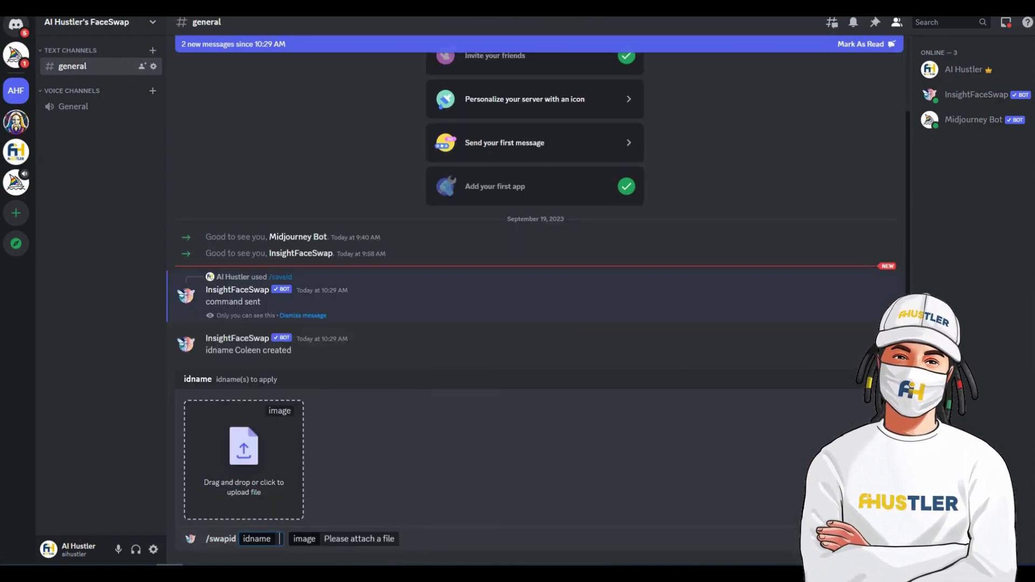
pyautogui.write('Coleen')
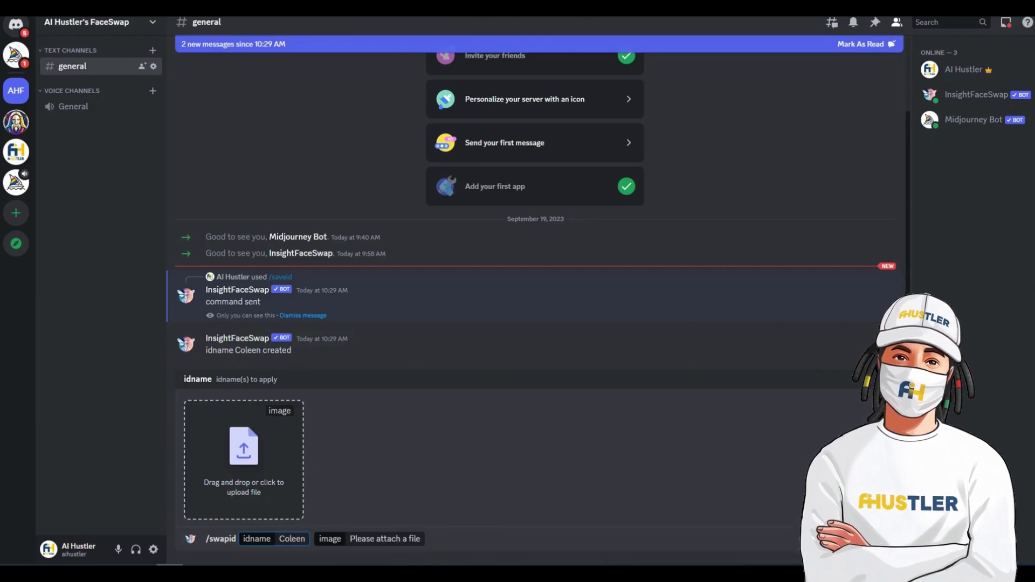
pyautogui.press('Return')
pyautogui.click(173, 25)
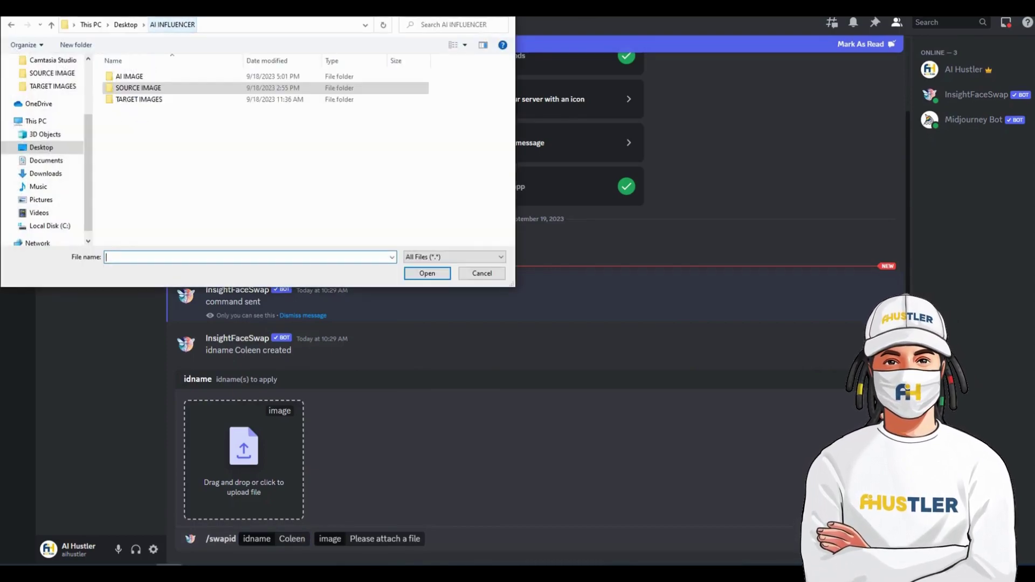
pyautogui.doubleClick(150, 97)
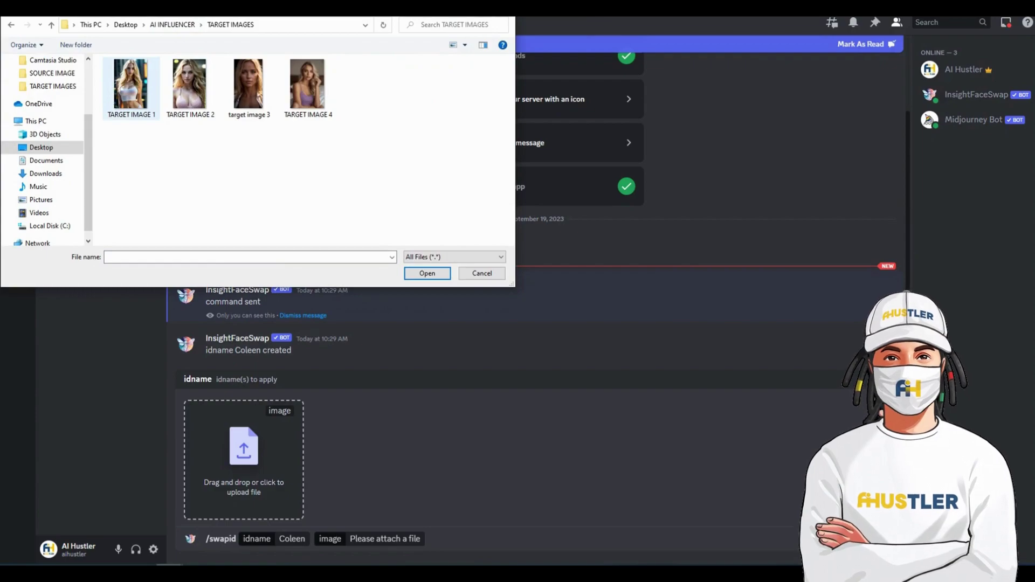
pyautogui.click(130, 86)
pyautogui.press('Return')
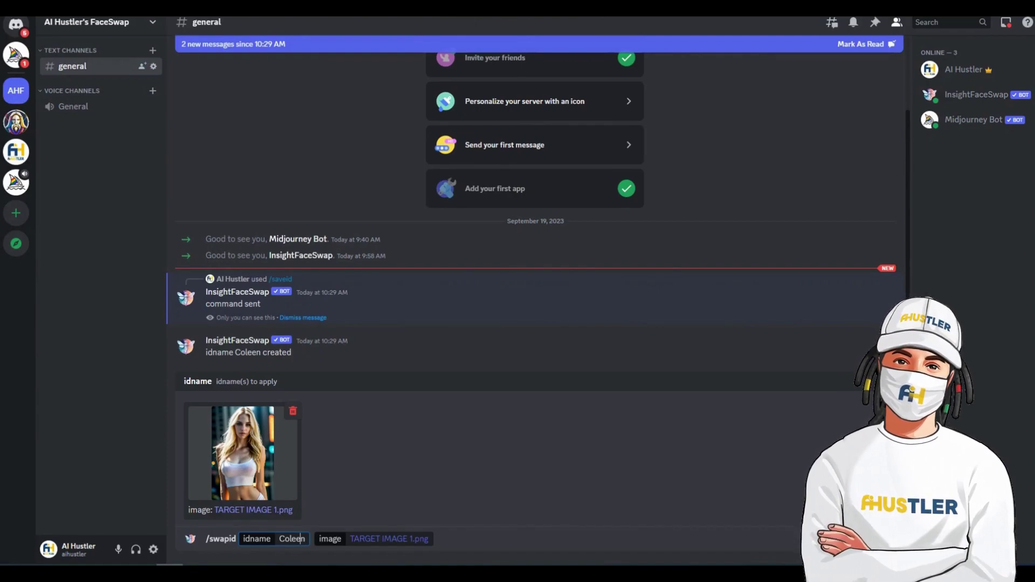
pyautogui.press('Return')
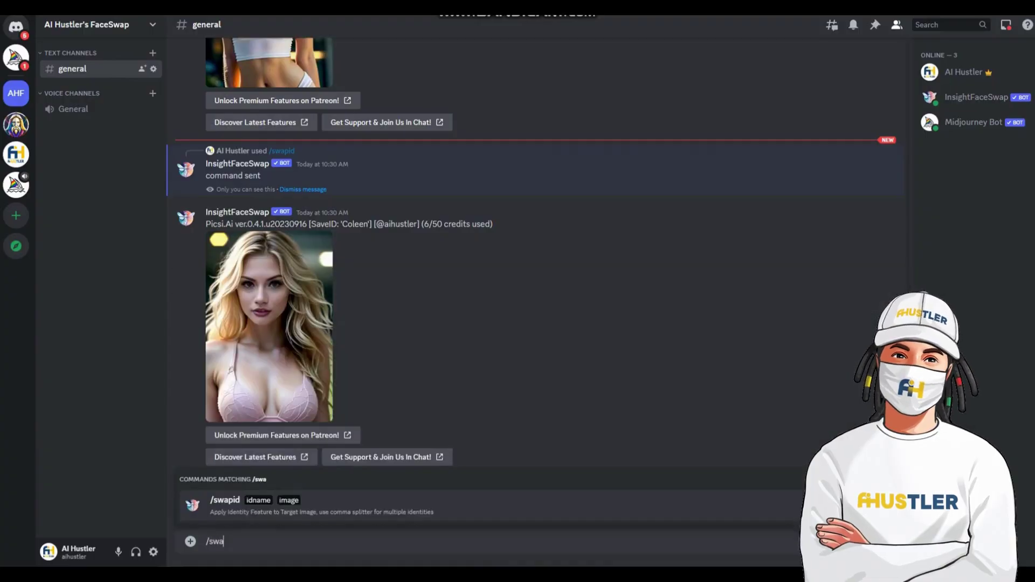
# Submit /swapid with idname Coleen and TARGET IMAGE 4 attached
pyautogui.press('BackSpace')
pyautogui.write('id')
pyautogui.press('Tab')
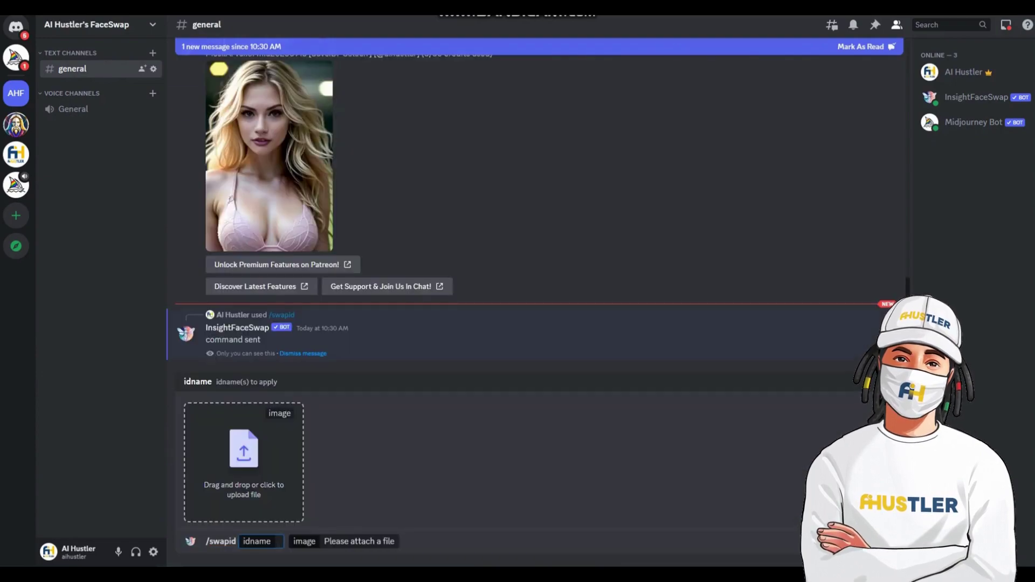
pyautogui.write('Coleen')
pyautogui.click(243, 462)
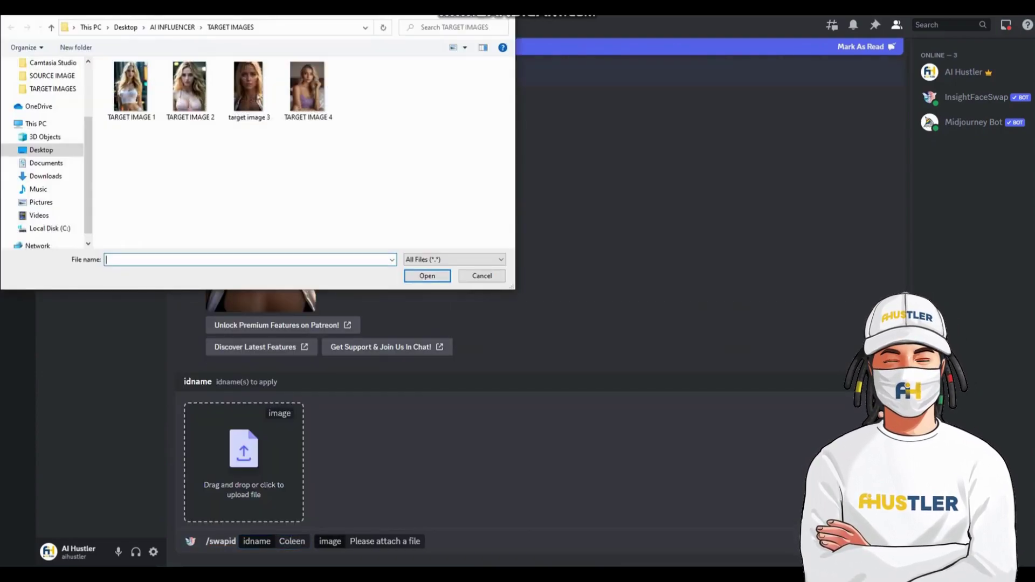
pyautogui.click(307, 91)
pyautogui.click(427, 277)
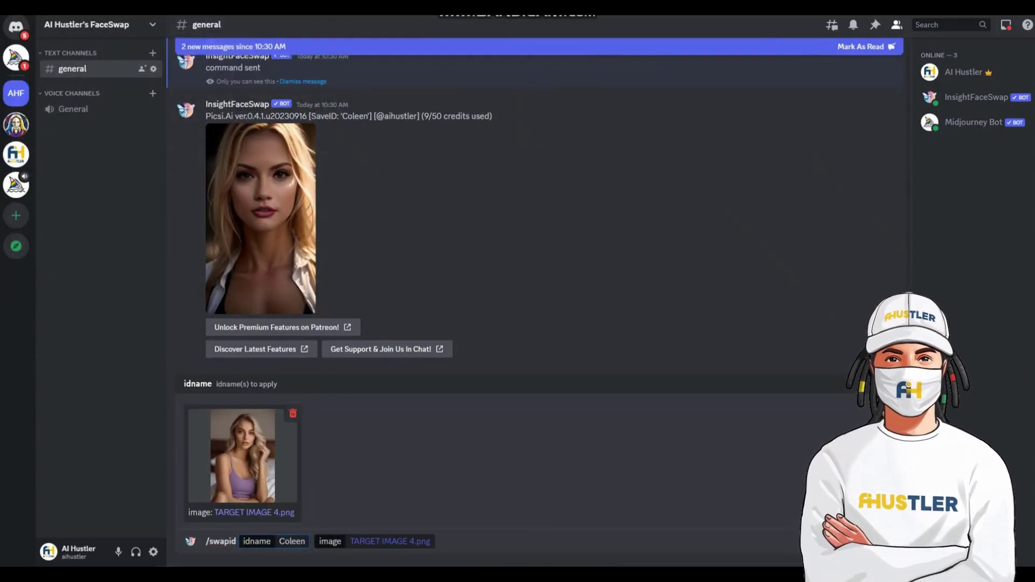
pyautogui.press('Return')
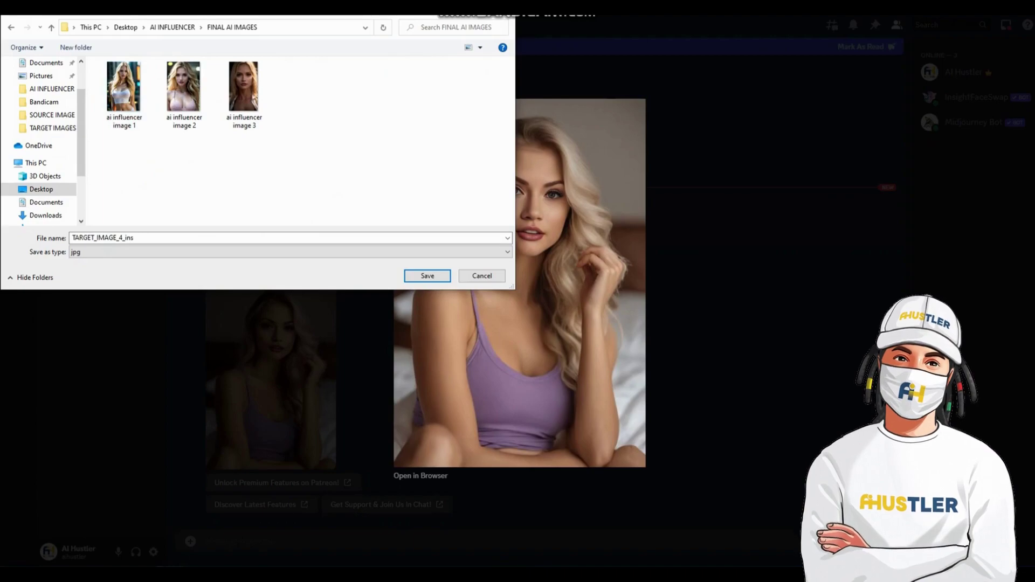
# Save the swapped result as 'ai influencer image 4' and return to the folder window
pyautogui.hotkey('ctrl', 'a')
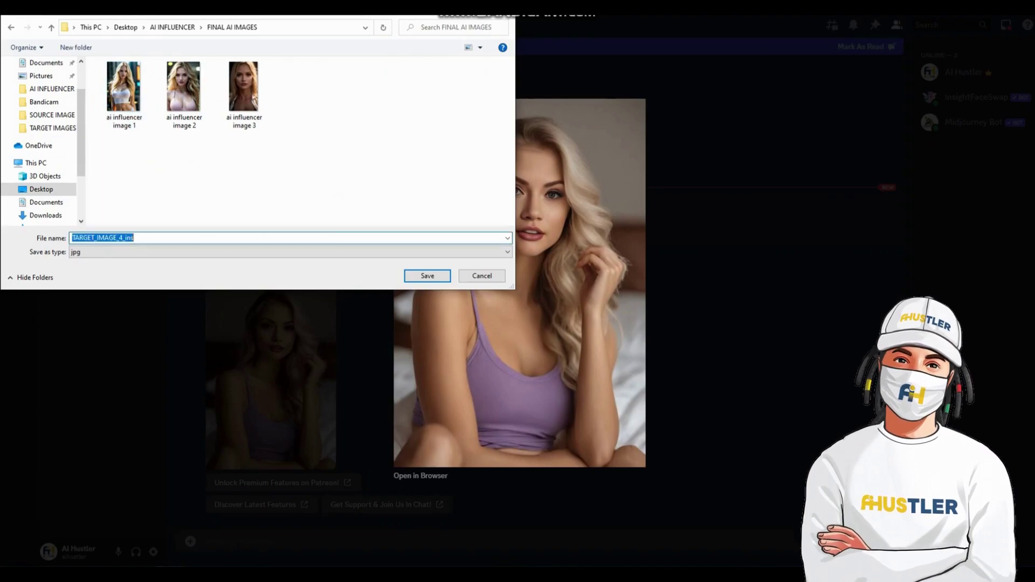
pyautogui.write('ai influencer image 4')
pyautogui.press('Return')
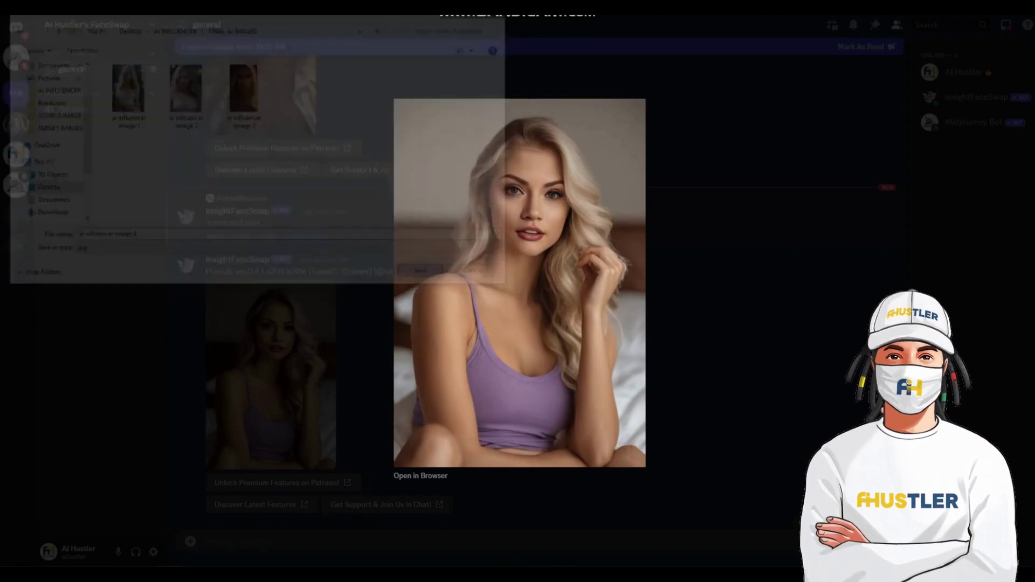
pyautogui.press('Escape')
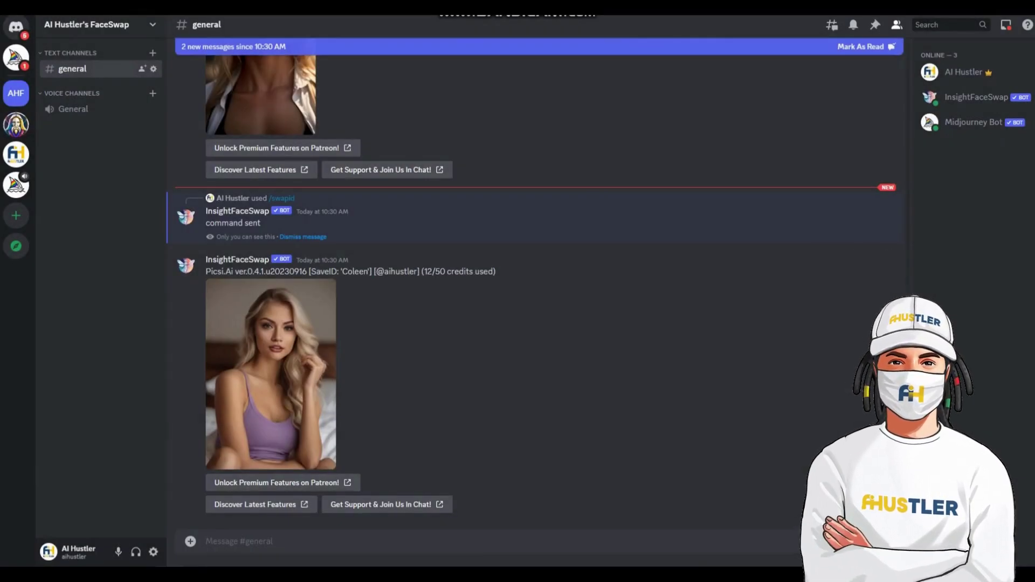
pyautogui.hotkey('alt', 'Tab')
# Go up to AI INFLUENCER and select all four folders
pyautogui.click(575, 145)
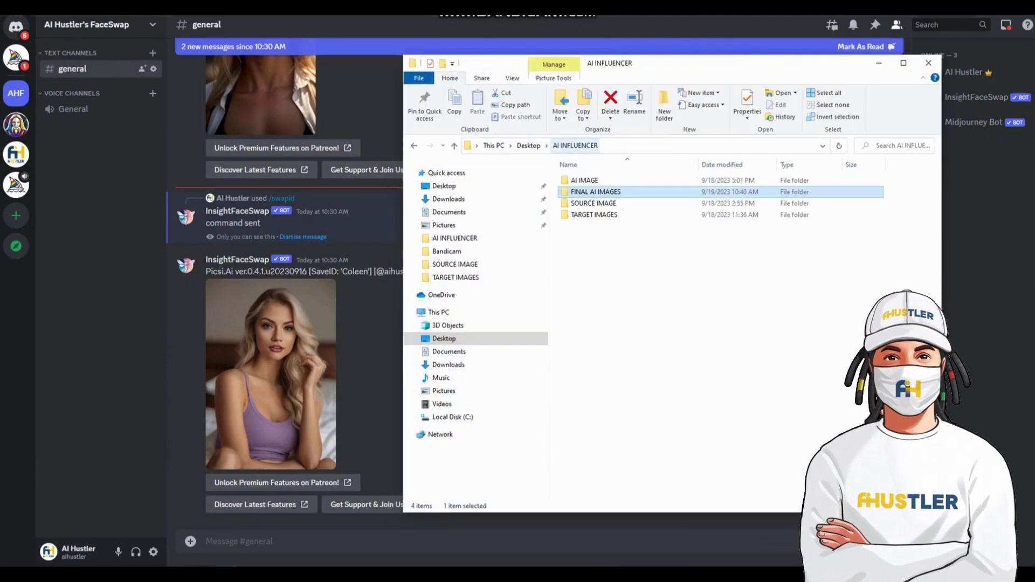
pyautogui.moveTo(899, 256); pyautogui.dragTo(579, 171)
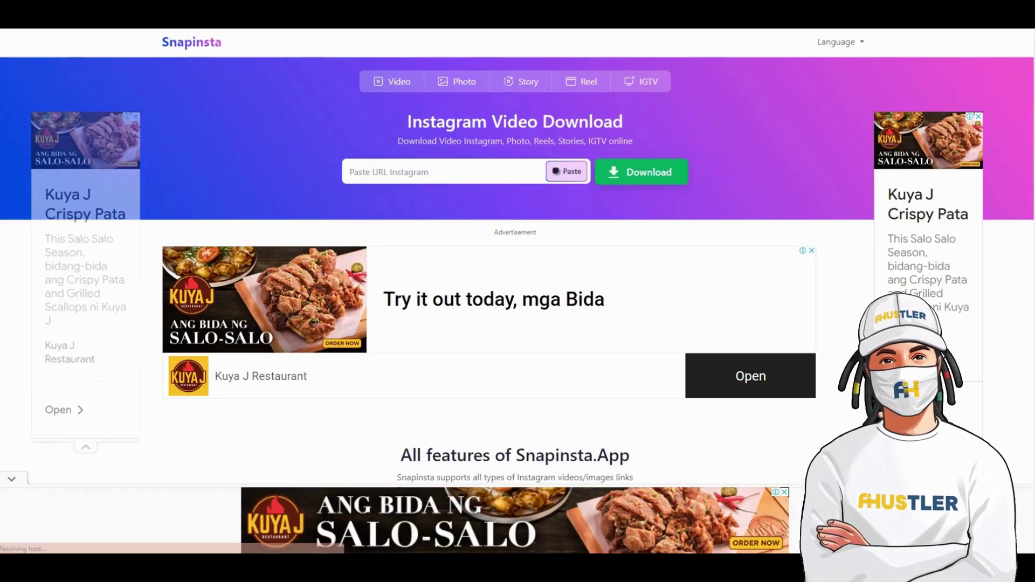
# Paste the Instagram reel link and the TikTok link into the video downloaders
pyautogui.click(473, 172)
pyautogui.hotkey('ctrl', 'v')
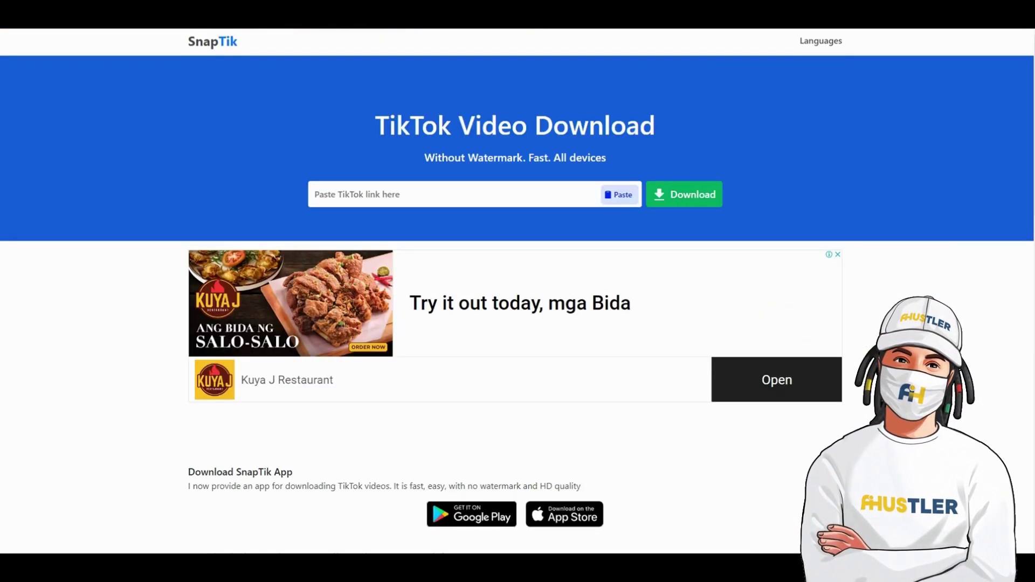
pyautogui.hotkey('ctrl', 'v')
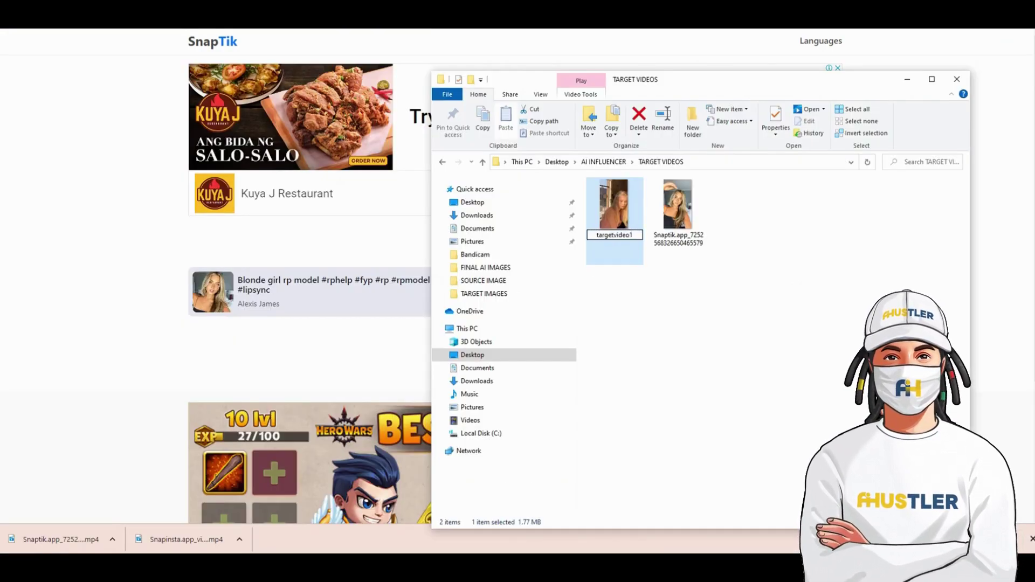
# Confirm the targetvideo1 name, then start renaming the Snaptik video to a targetvideo name
pyautogui.press('Return')
pyautogui.click(613, 237)
pyautogui.rightClick(610, 240)
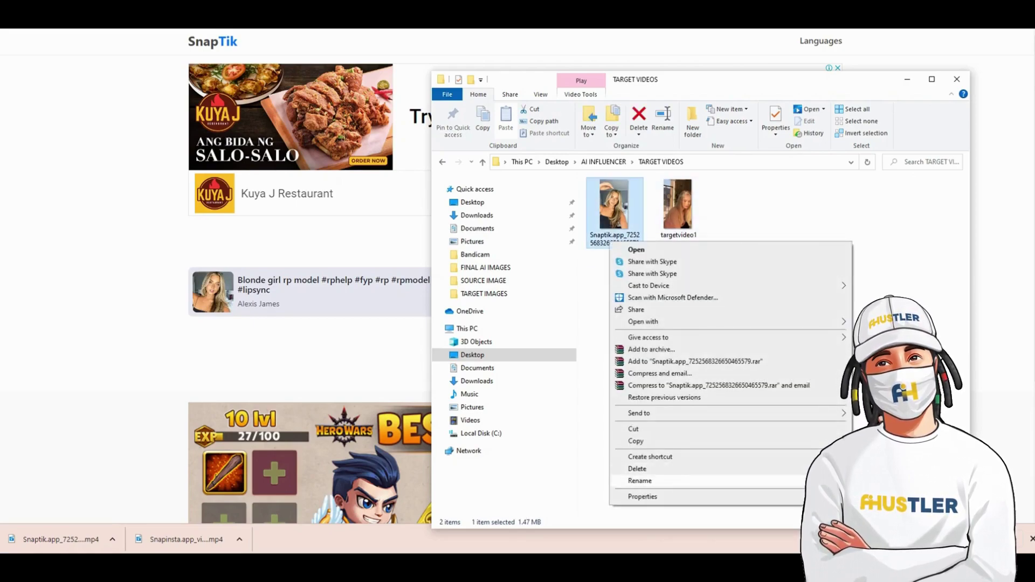
pyautogui.click(639, 480)
pyautogui.write('targe')
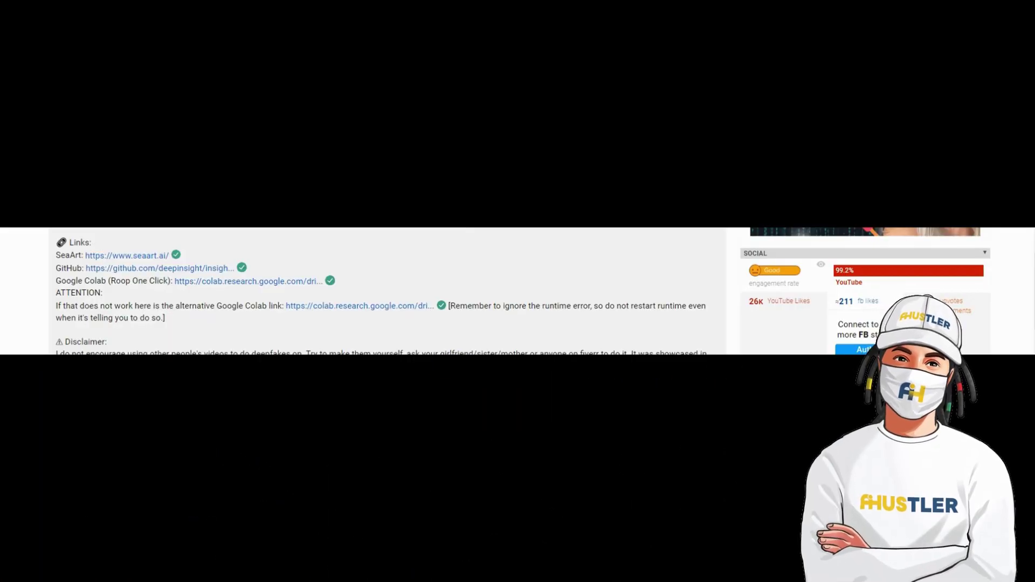
# Open the Roop Colab notebook, run the clone-and-install cell anyway, and run the inswapper_128.onnx download cell
pyautogui.moveTo(101, 280)
pyautogui.mouseDown()
pyautogui.moveTo(212, 280)
pyautogui.moveTo(102, 292)
pyautogui.mouseUp()
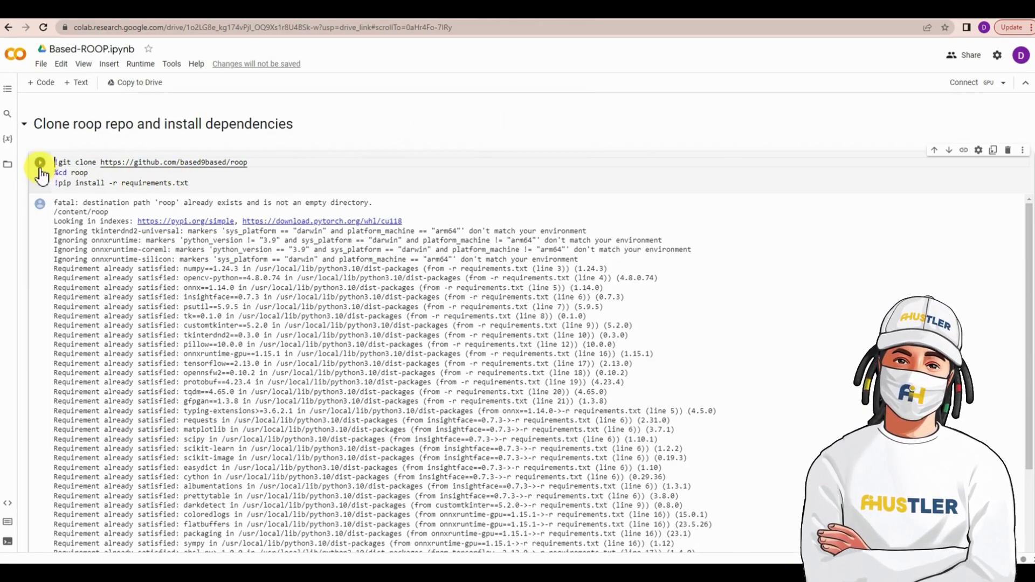
pyautogui.click(41, 164)
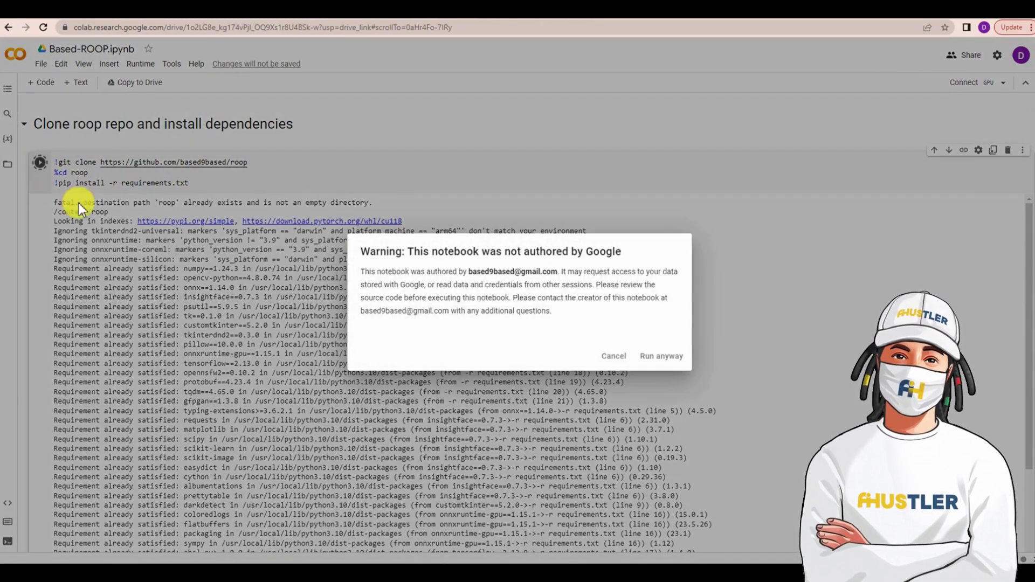
pyautogui.click(661, 358)
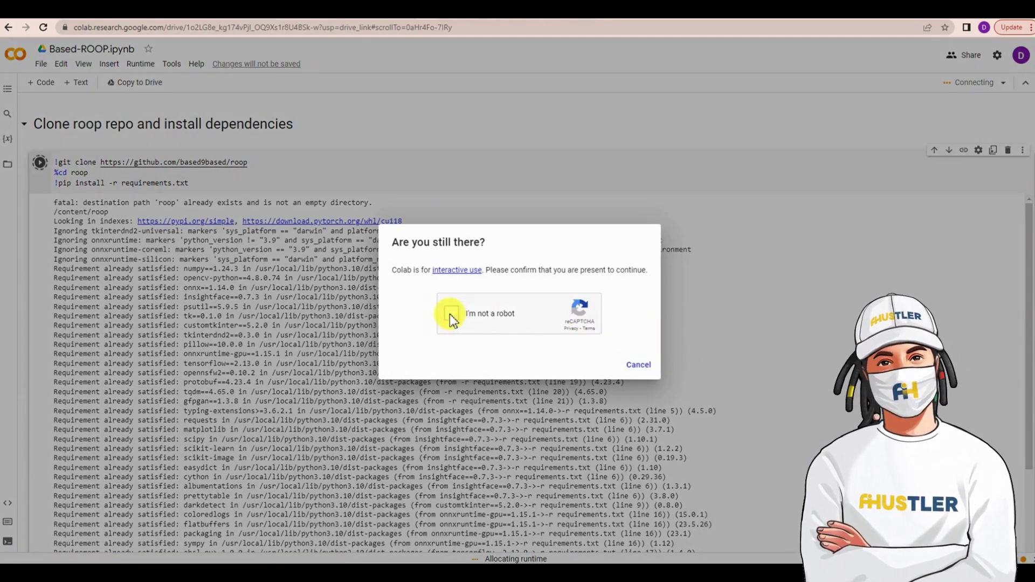
pyautogui.click(451, 314)
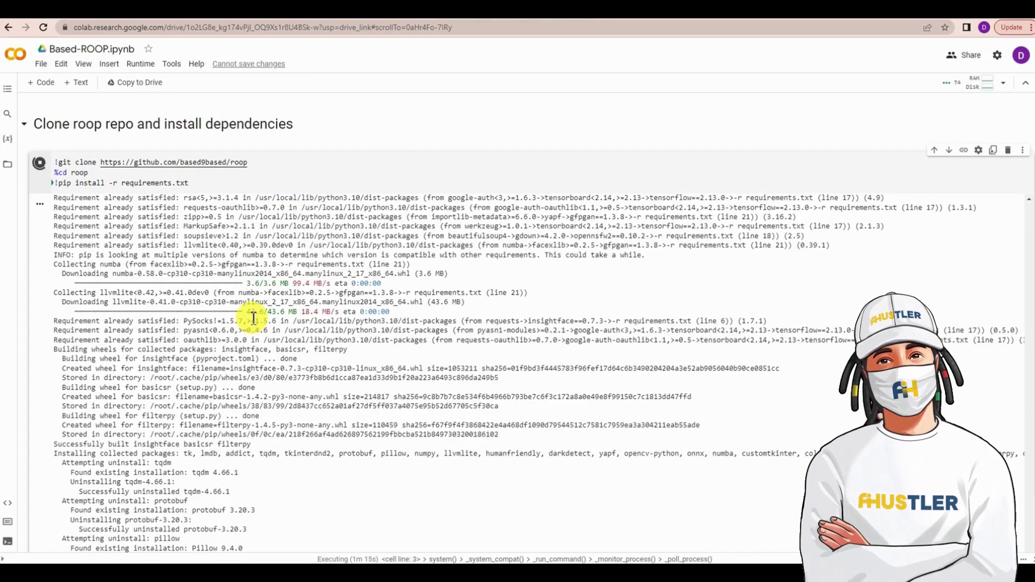
pyautogui.scroll(-15, 253, 318)
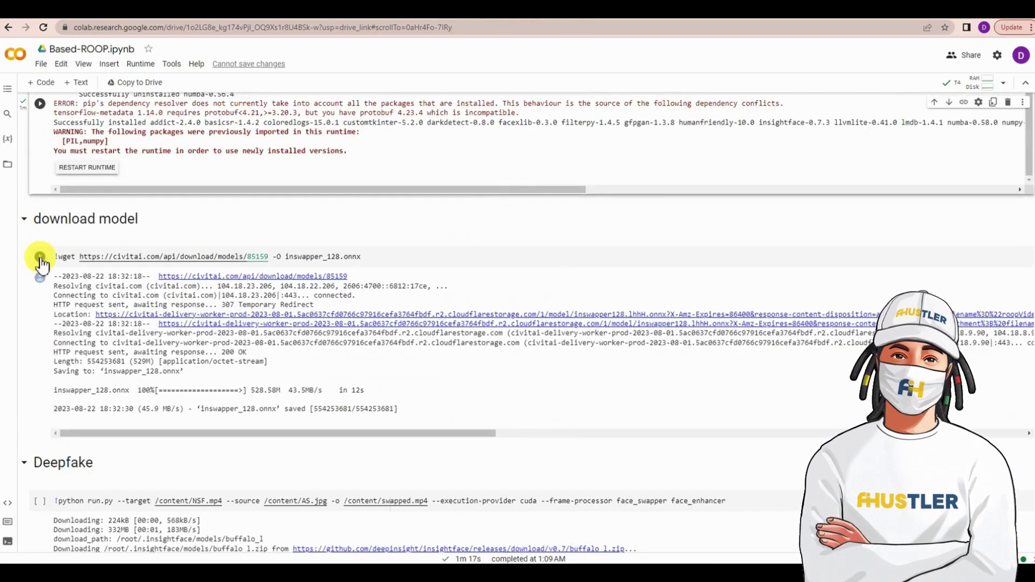
pyautogui.click(40, 257)
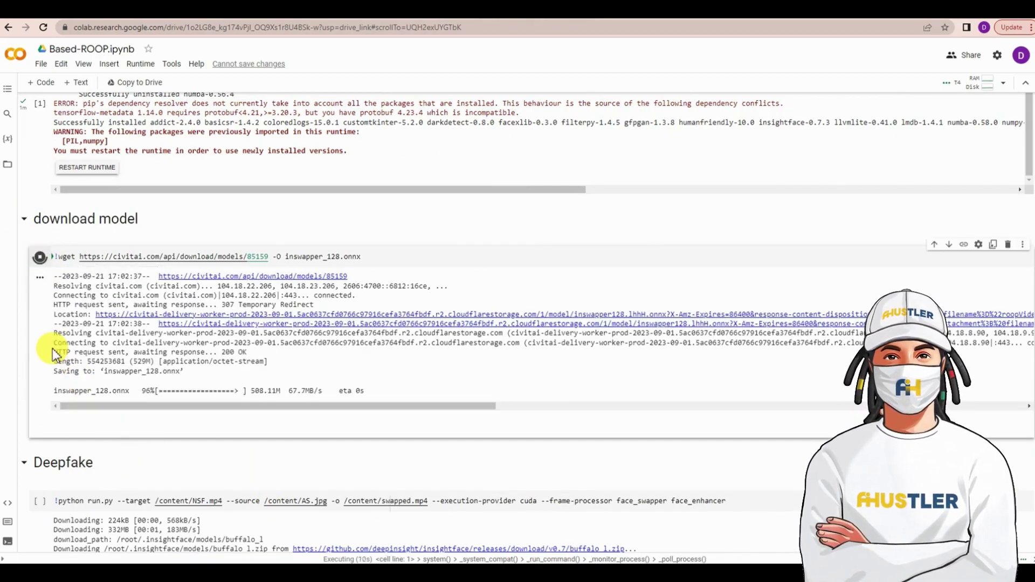
# Upload targetvideo2.mp4 to the Colab runtime files
pyautogui.click(7, 166)
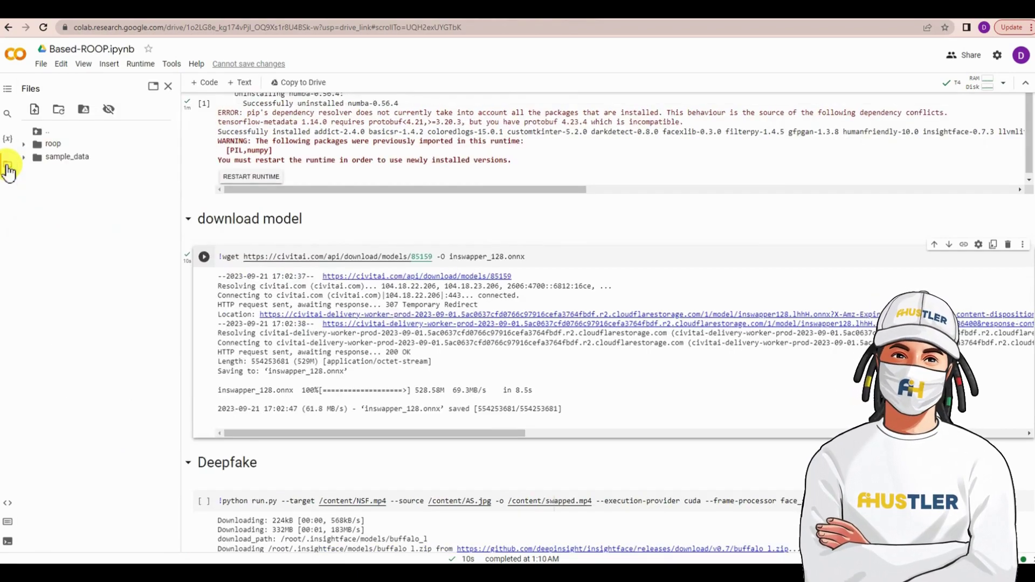
pyautogui.click(35, 109)
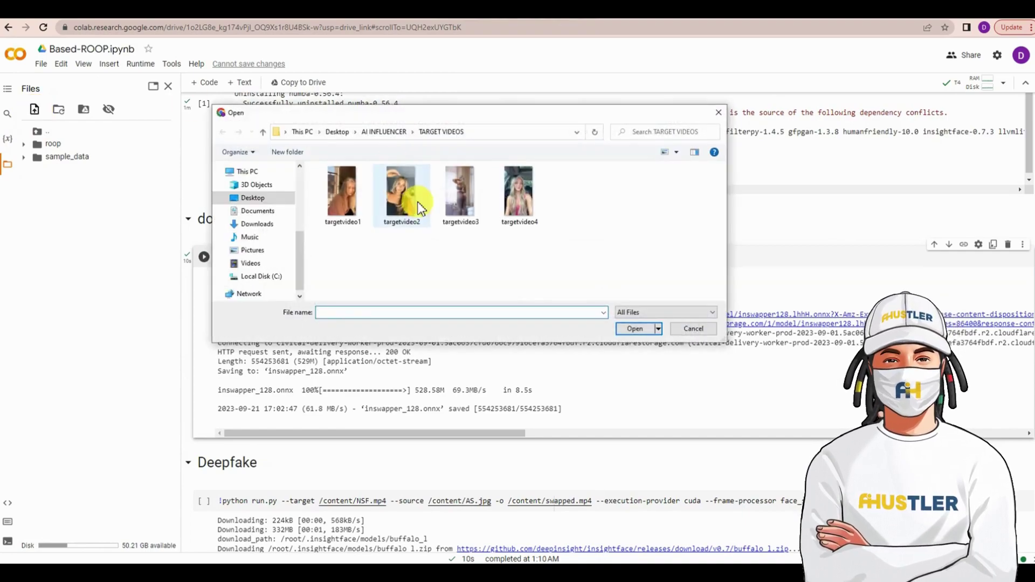
pyautogui.click(405, 195)
pyautogui.click(629, 328)
# Upload aiinfluencerimage2.jpg from the final influencer images folder
pyautogui.click(34, 109)
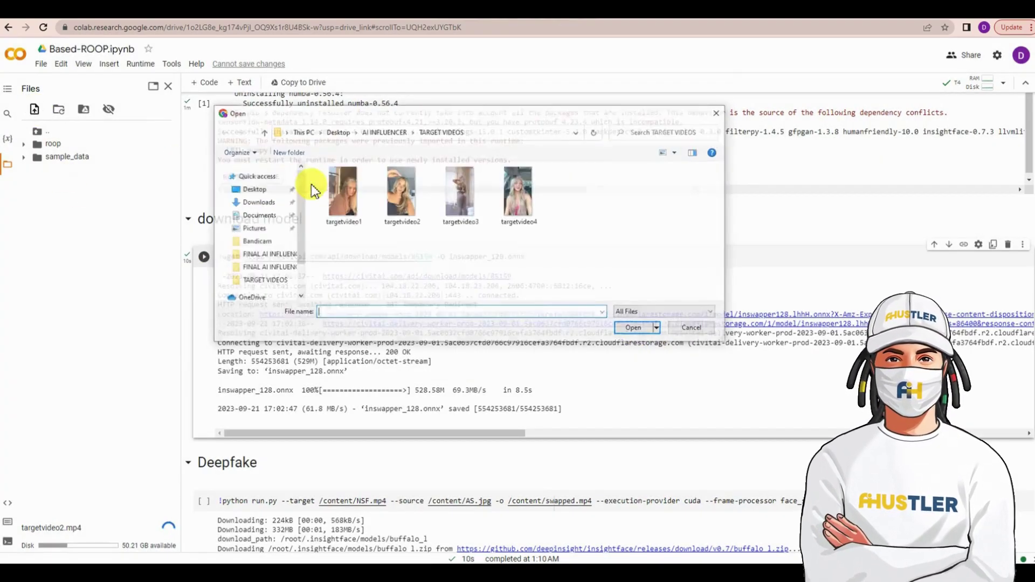
pyautogui.hotkey('alt', 'Up')
pyautogui.doubleClick(372, 195)
pyautogui.click(401, 194)
pyautogui.click(653, 328)
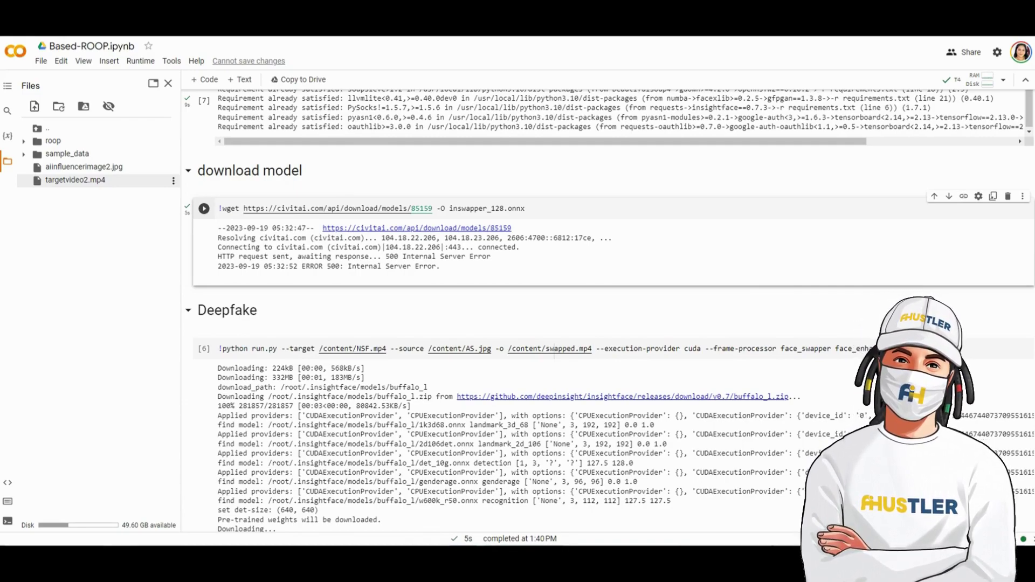
# Replace the /content/NSF.mp4 target path with targetvideo2.mp4's copied path
pyautogui.click(173, 181)
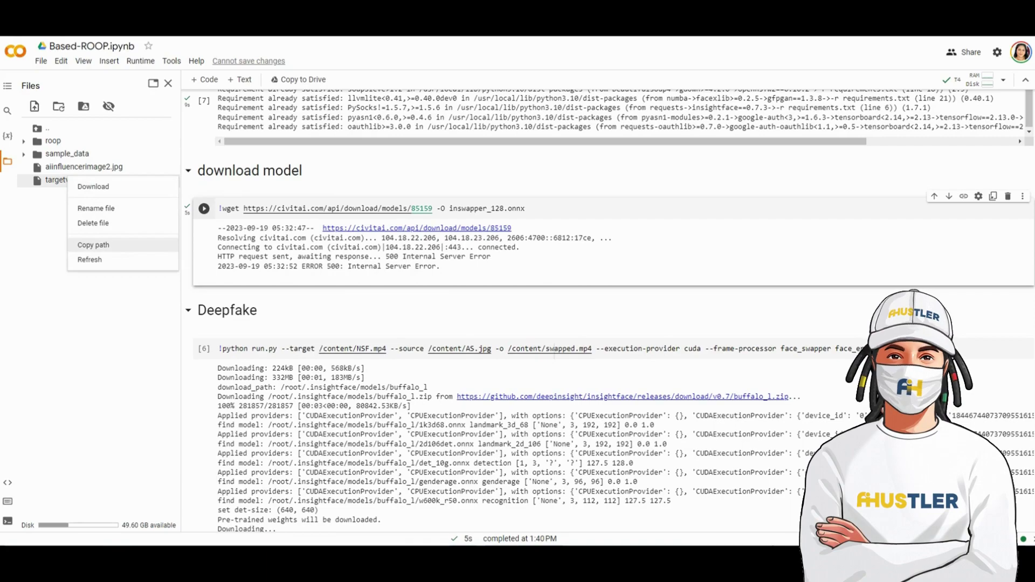
pyautogui.click(92, 245)
pyautogui.click(386, 348)
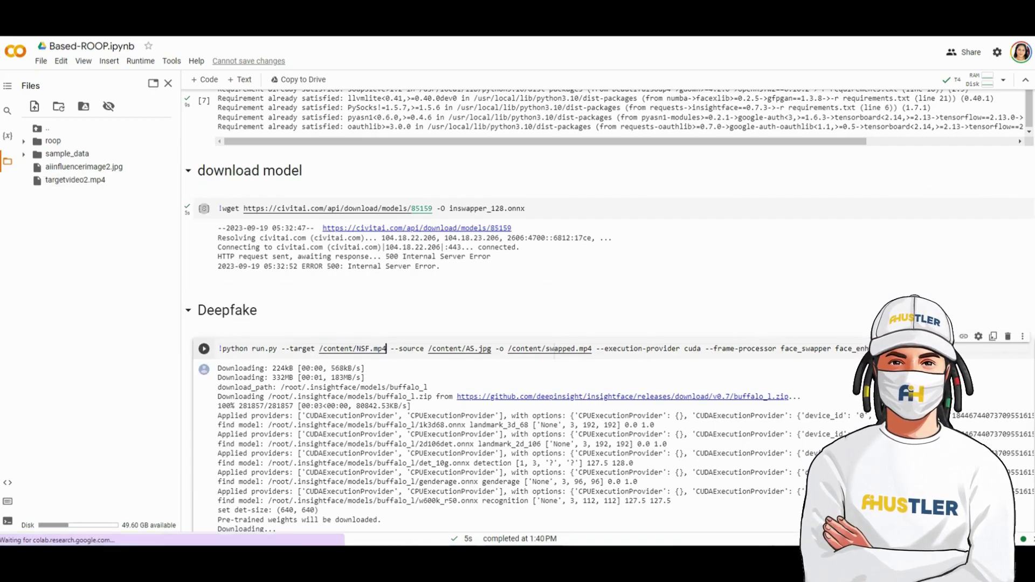
pyautogui.moveTo(326, 348); pyautogui.dragTo(319, 348)
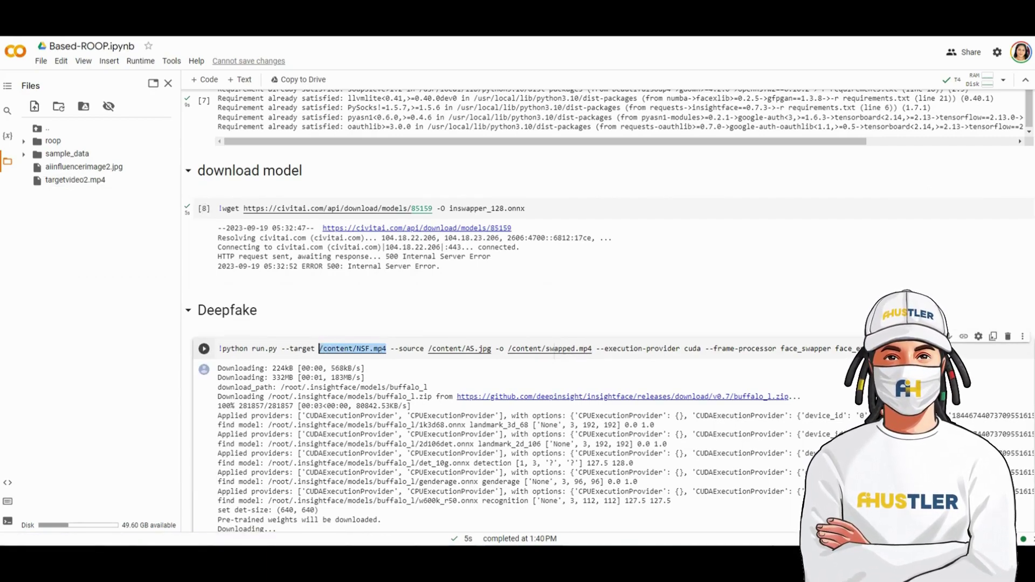
pyautogui.hotkey('ctrl', 'v')
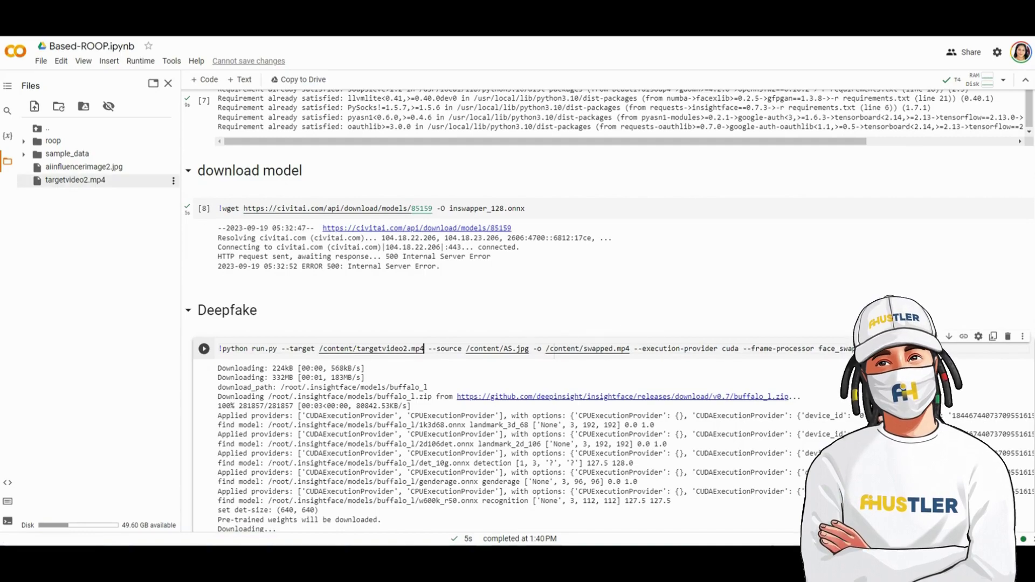
# Replace the source path with aiinfluencerimage2.jpg's path and run the Deepfake cell
pyautogui.click(173, 168)
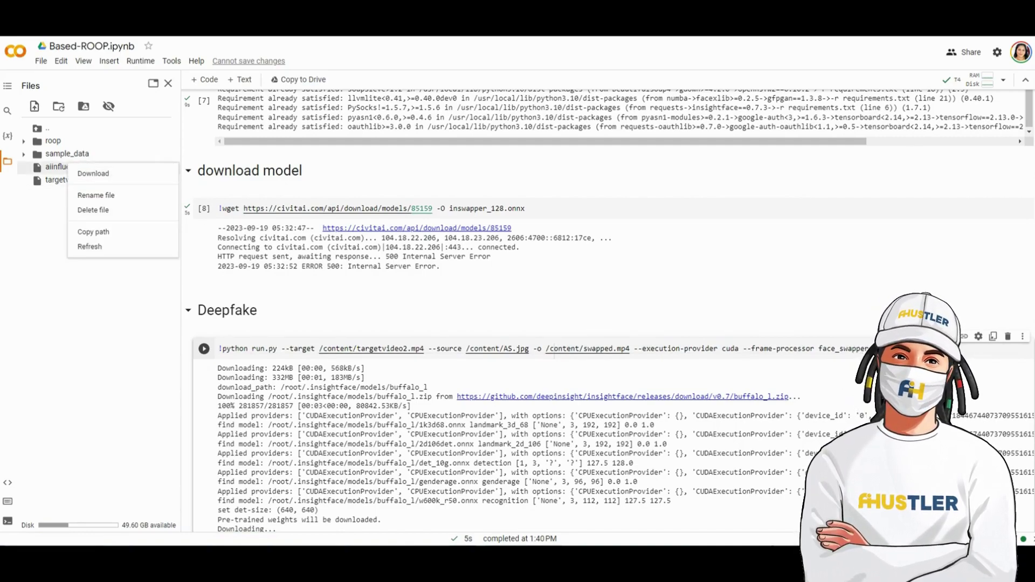
pyautogui.click(94, 231)
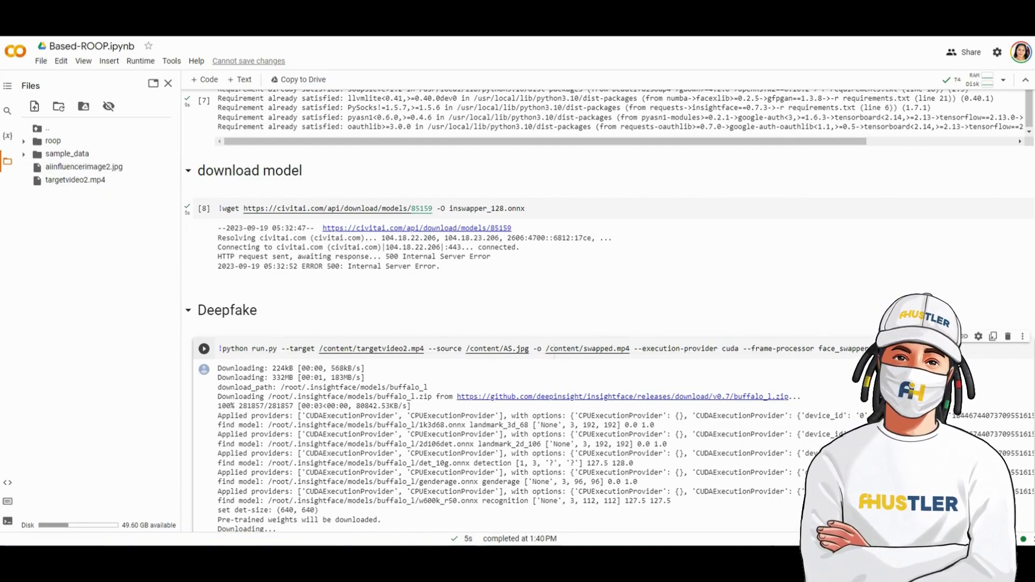
pyautogui.hotkey('ctrl', 'v')
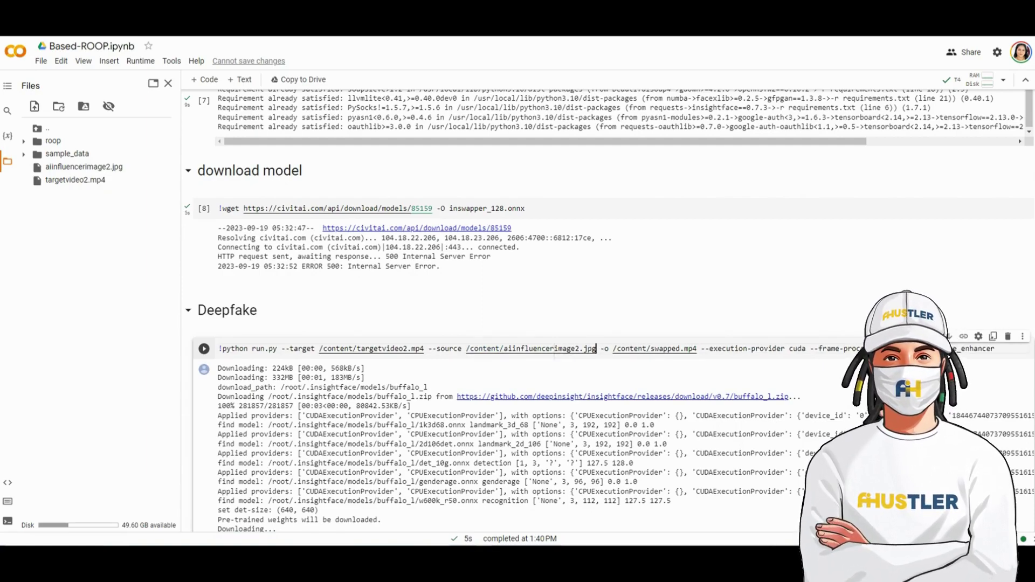
pyautogui.click(203, 349)
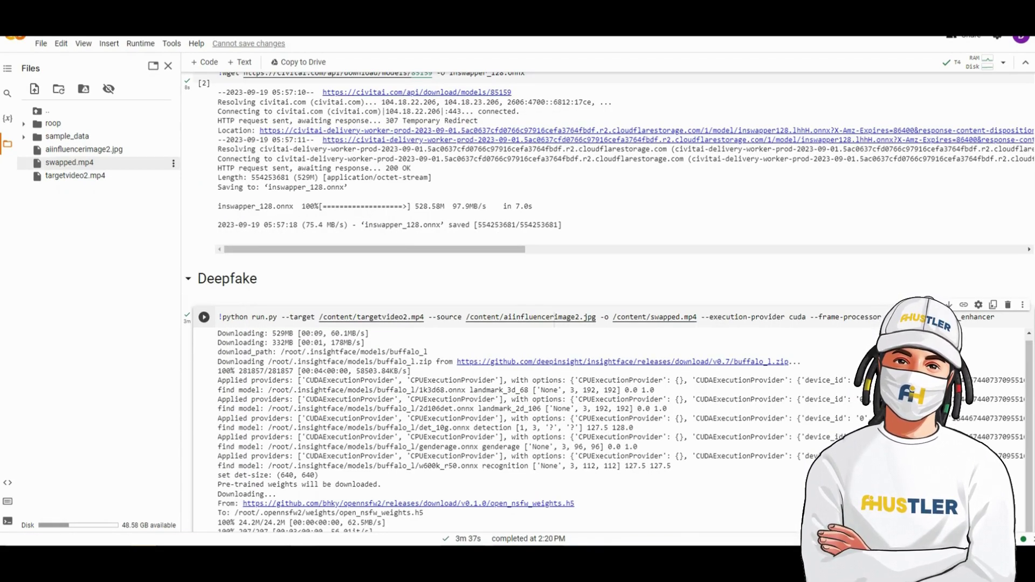
# Download swapped.mp4, then delete it from the notebook files
pyautogui.click(173, 163)
pyautogui.click(95, 170)
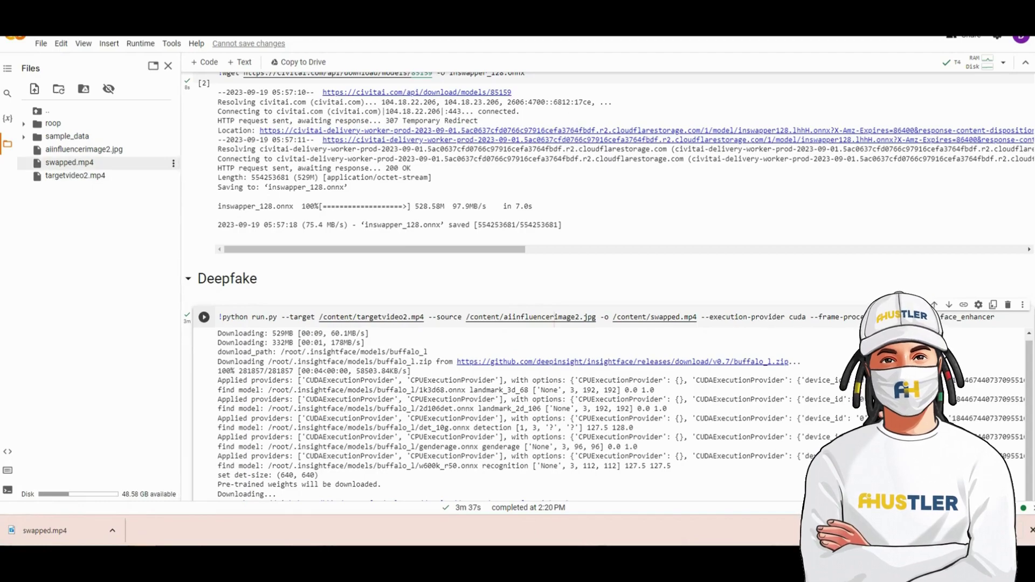
pyautogui.click(173, 162)
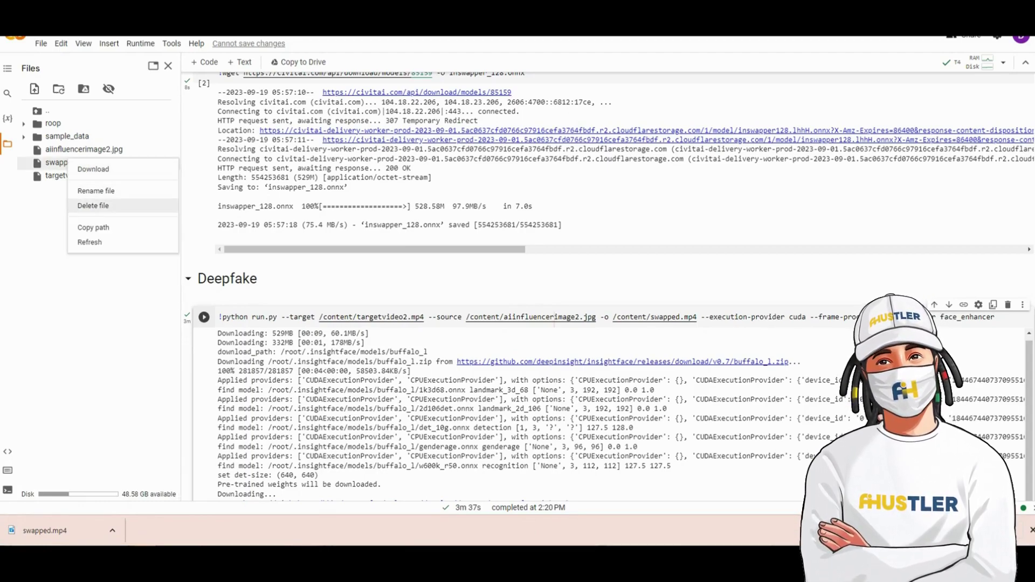
pyautogui.click(93, 206)
pyautogui.press('Return')
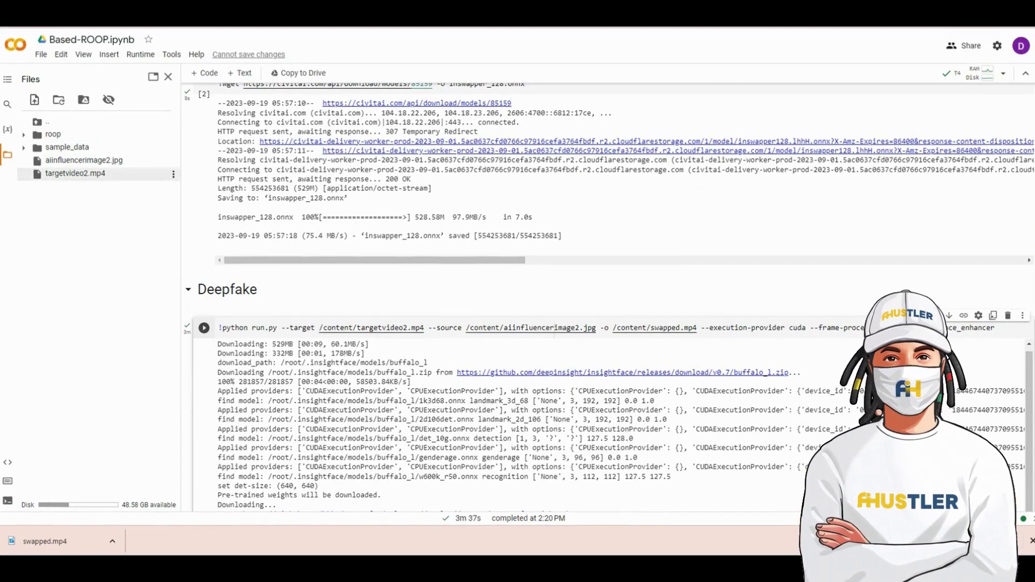
# Upload targetvideo1.mp4, set it as the --target path, and rerun the Deepfake cell
pyautogui.click(34, 89)
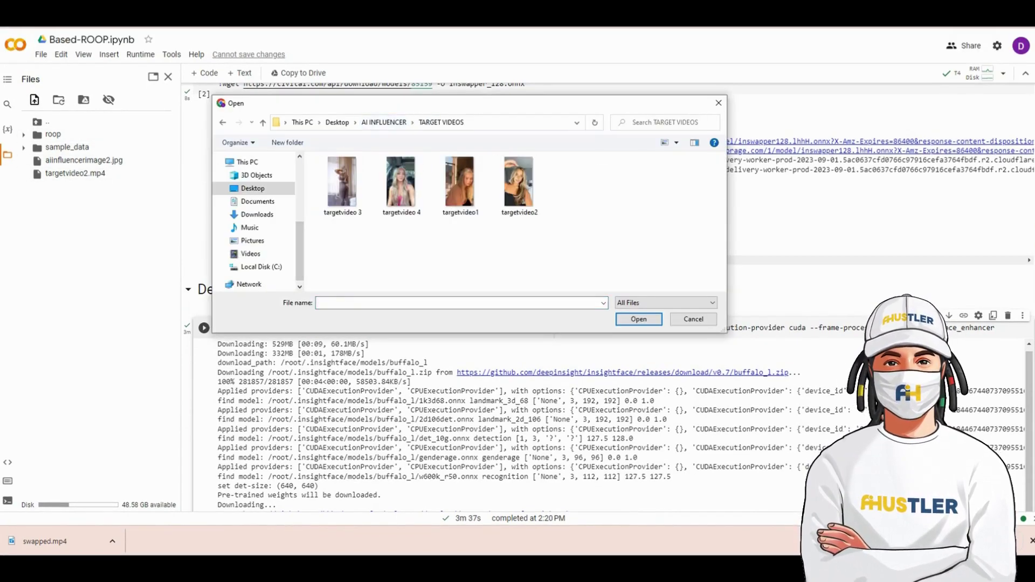
pyautogui.click(460, 182)
pyautogui.doubleClick(460, 181)
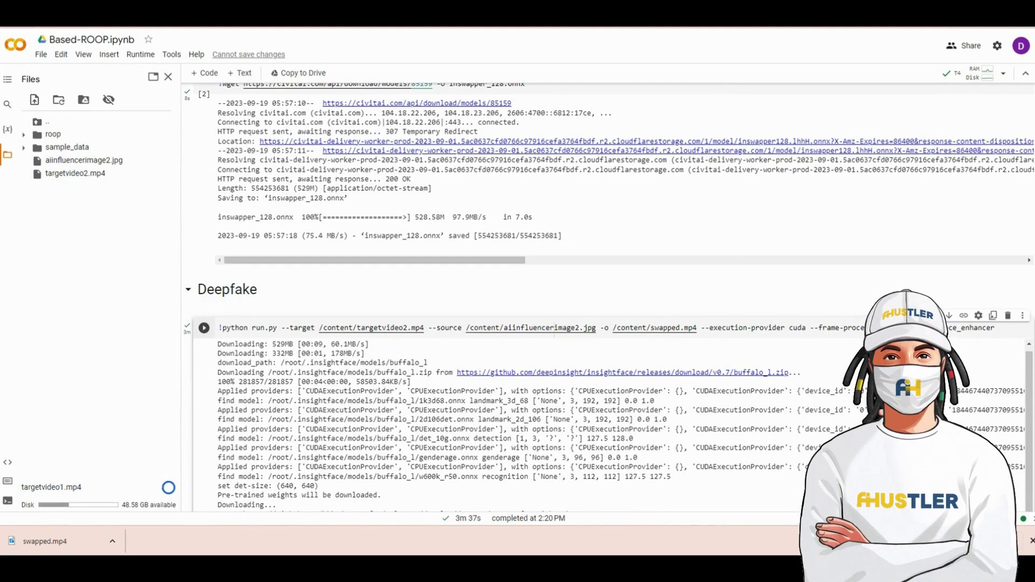
pyautogui.rightClick(68, 186)
pyautogui.click(92, 259)
pyautogui.moveTo(423, 328); pyautogui.dragTo(319, 328)
pyautogui.hotkey('ctrl', 'v')
pyautogui.click(204, 327)
pyautogui.rightClick(56, 173)
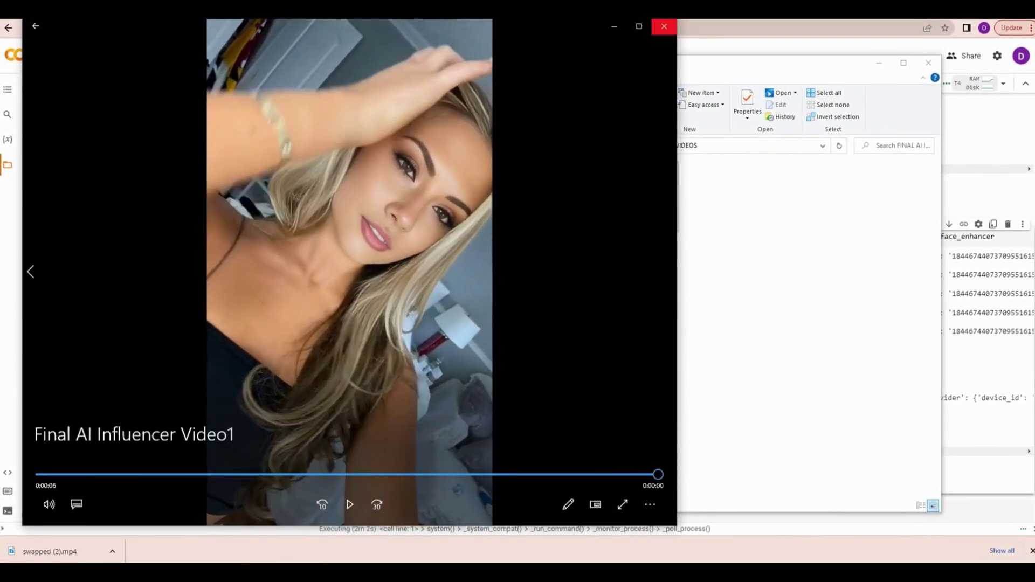
# Close the Movies & TV player after Final AI Influencer Video1 plays
pyautogui.click(663, 26)
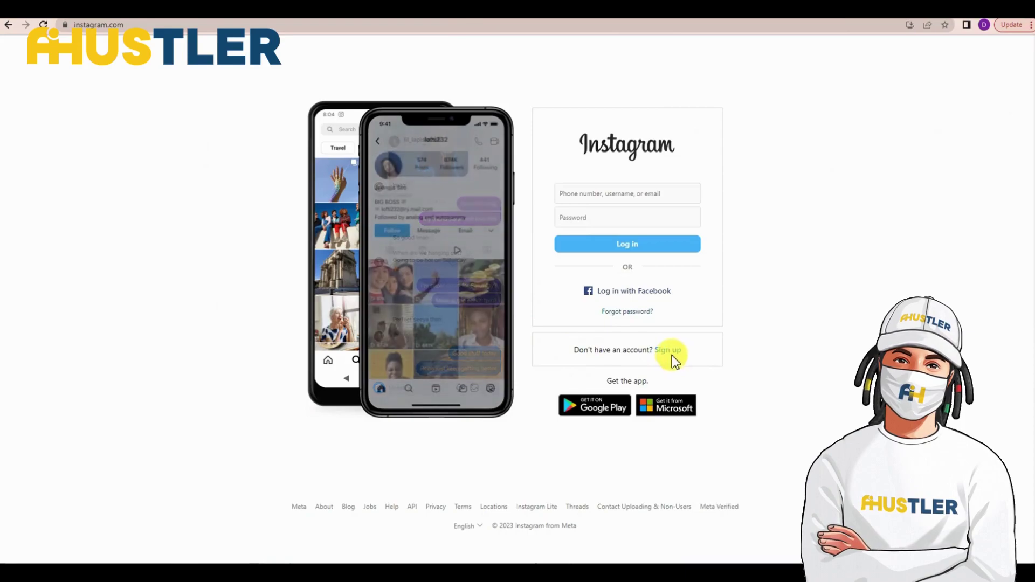
# Sign up for a new Instagram account and give its birth year
pyautogui.click(671, 354)
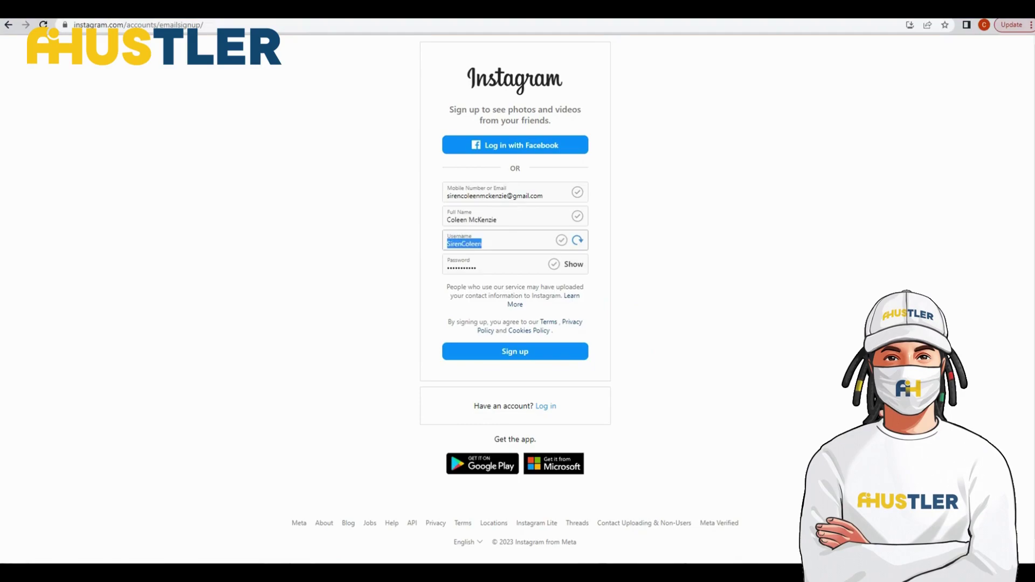
pyautogui.press('Return')
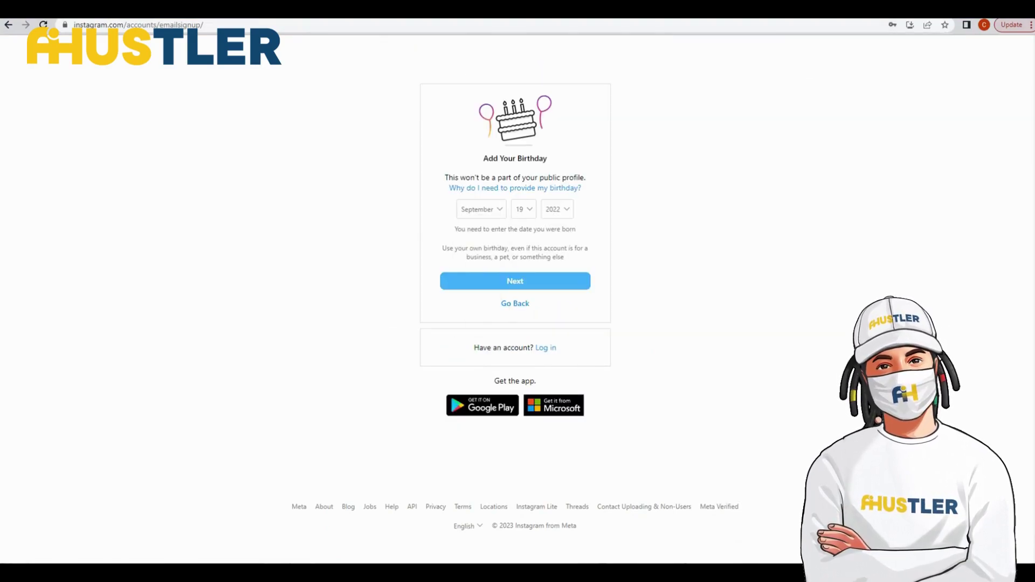
pyautogui.click(557, 209)
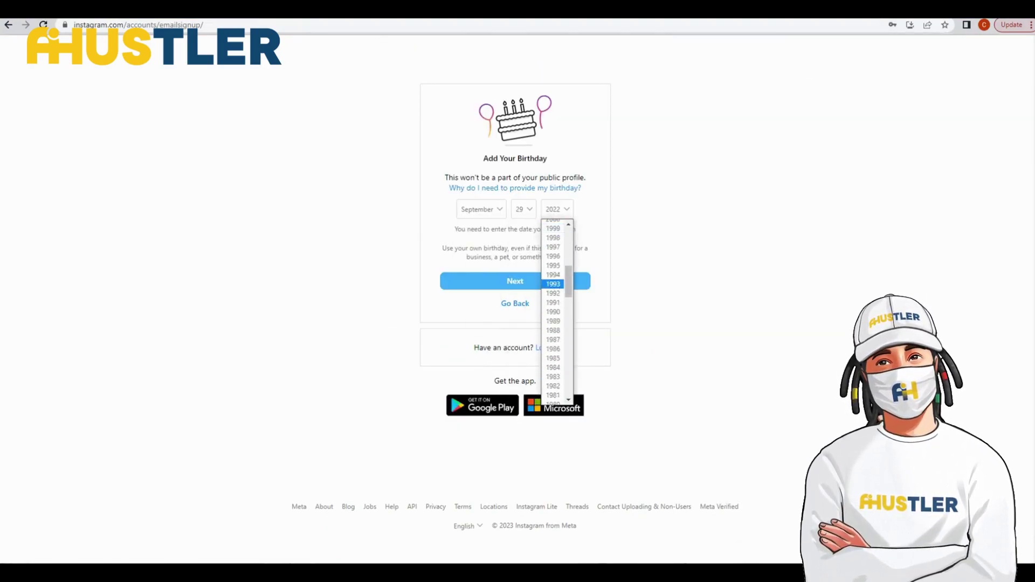
pyautogui.click(550, 280)
pyautogui.click(515, 281)
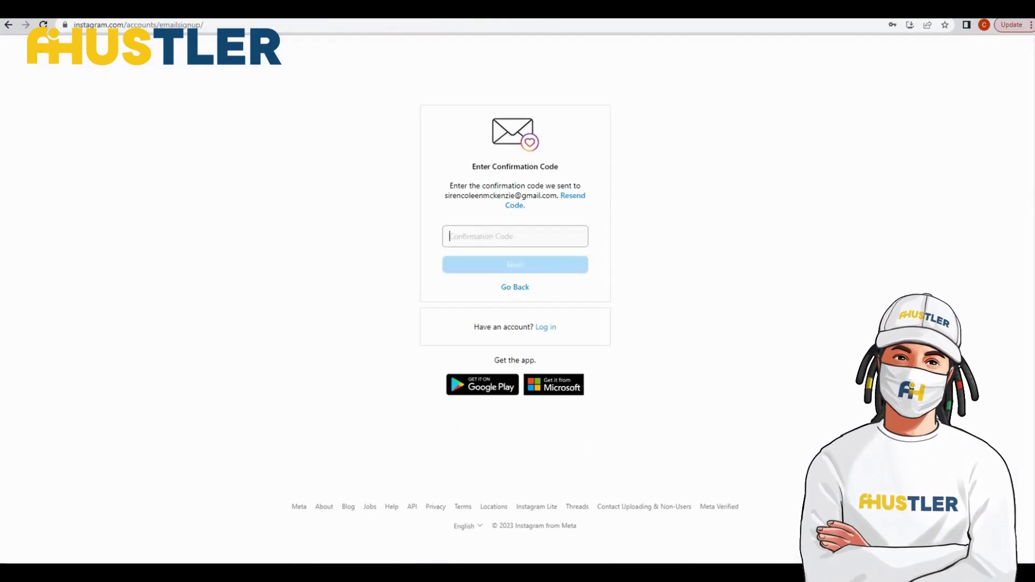
# Confirm the new account with the e-mailed code and go to Edit profile
pyautogui.hotkey('ctrl', 'v')
pyautogui.press('Return')
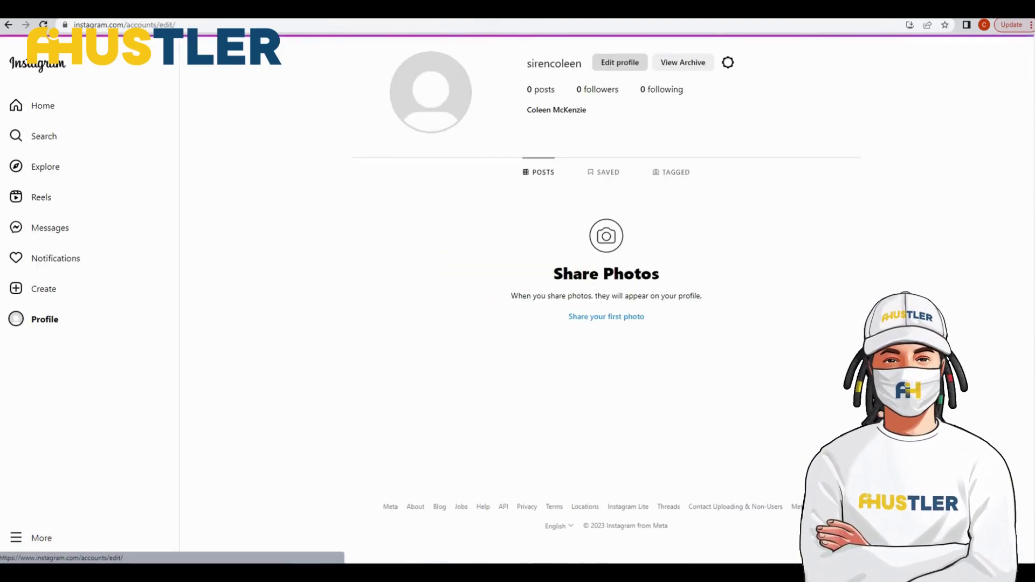
pyautogui.click(616, 63)
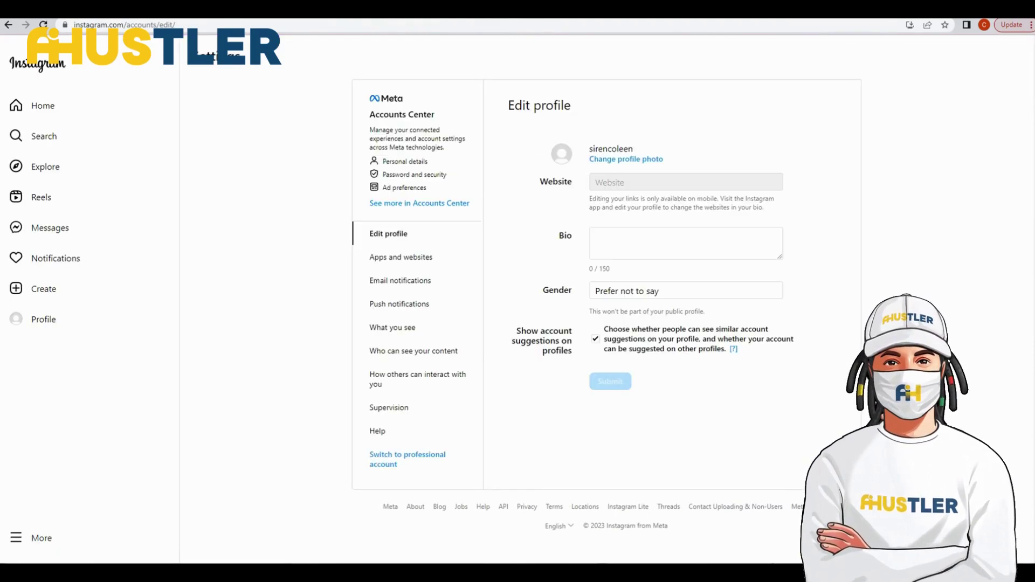
# Set aiinfluencerimage2 as the profile photo and save the bio and Female gender
pyautogui.click(626, 159)
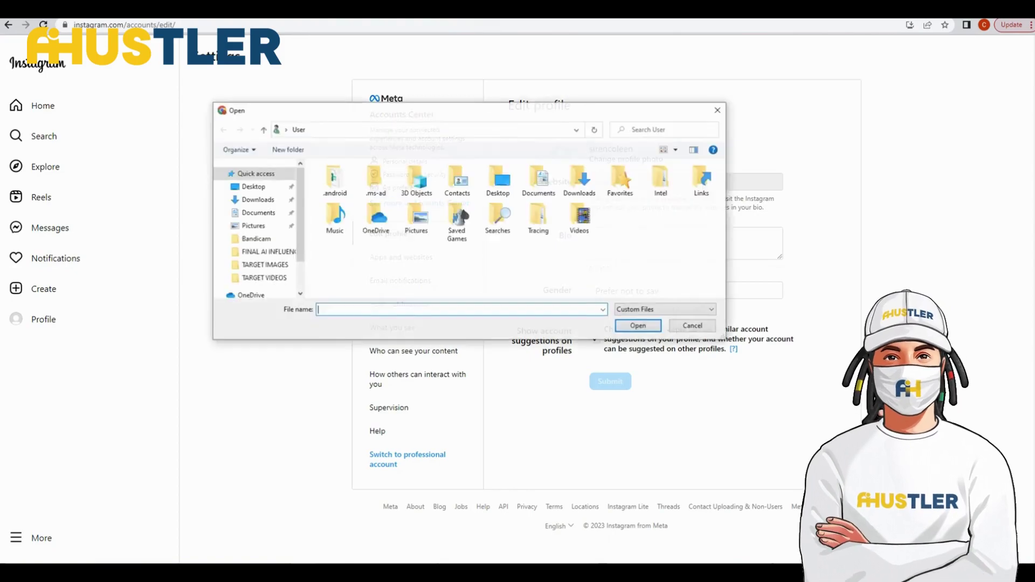
pyautogui.click(401, 196)
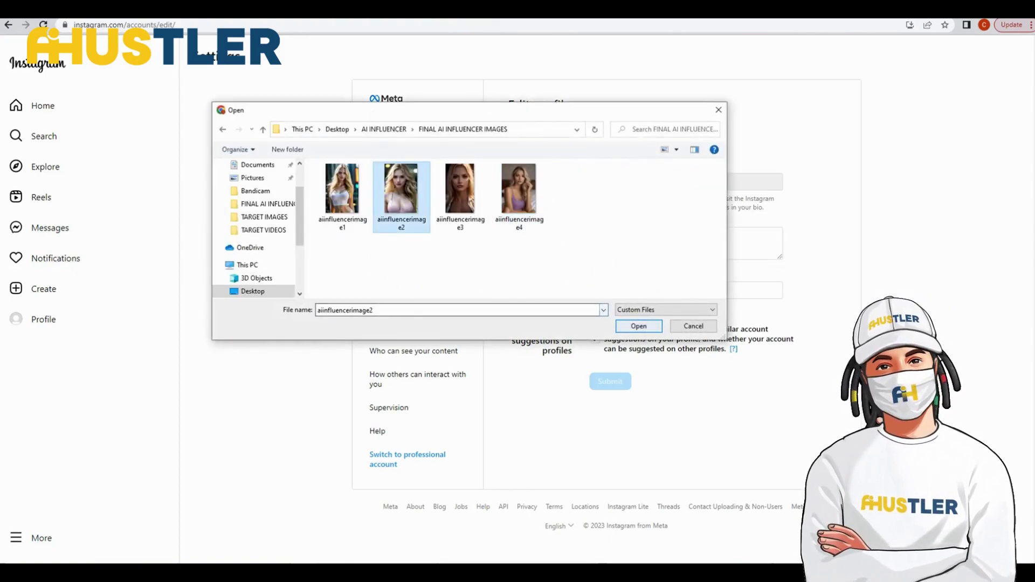
pyautogui.press('Return')
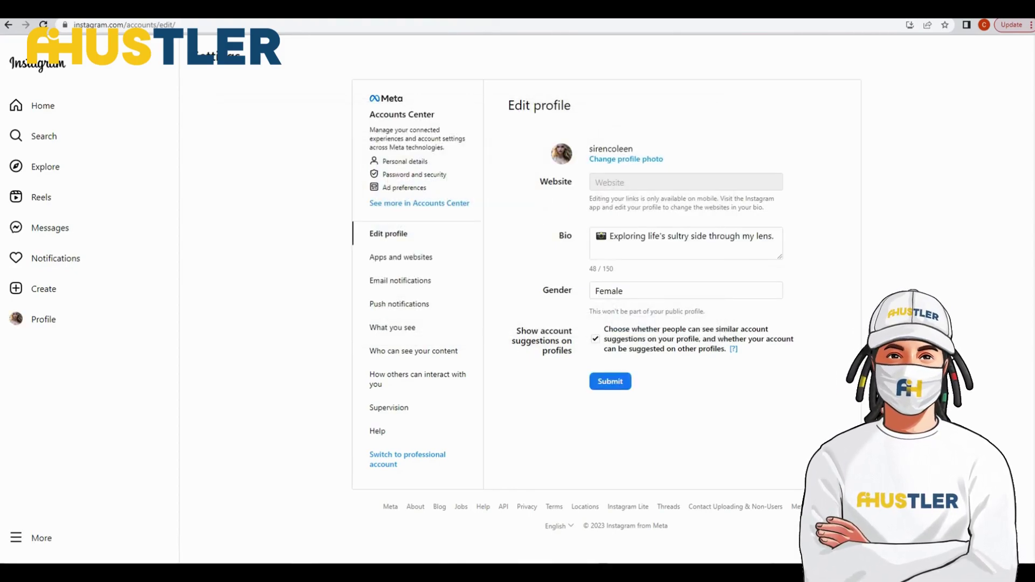
pyautogui.click(610, 381)
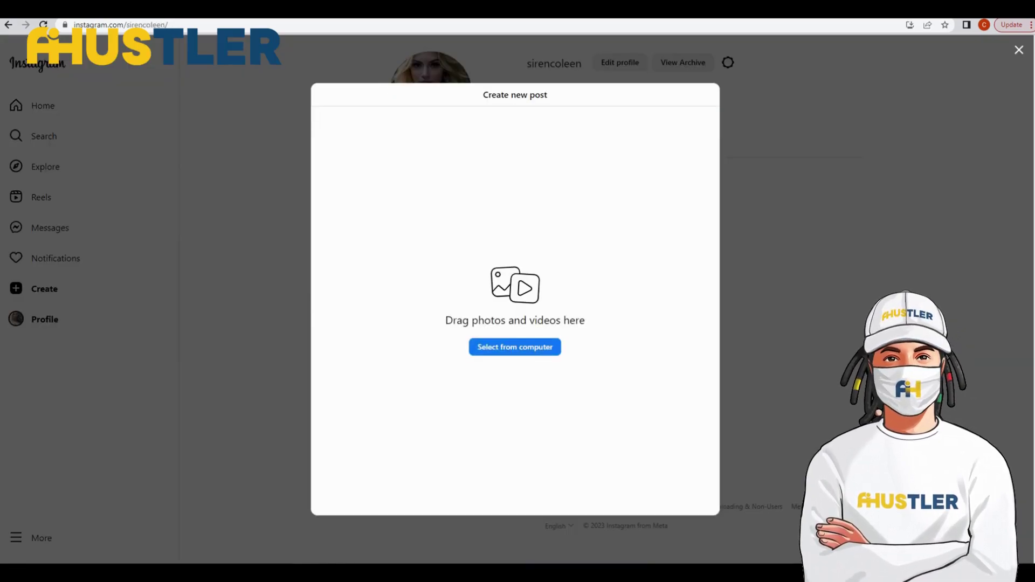
# Load an AI influencer image from the computer into a new post
pyautogui.click(514, 346)
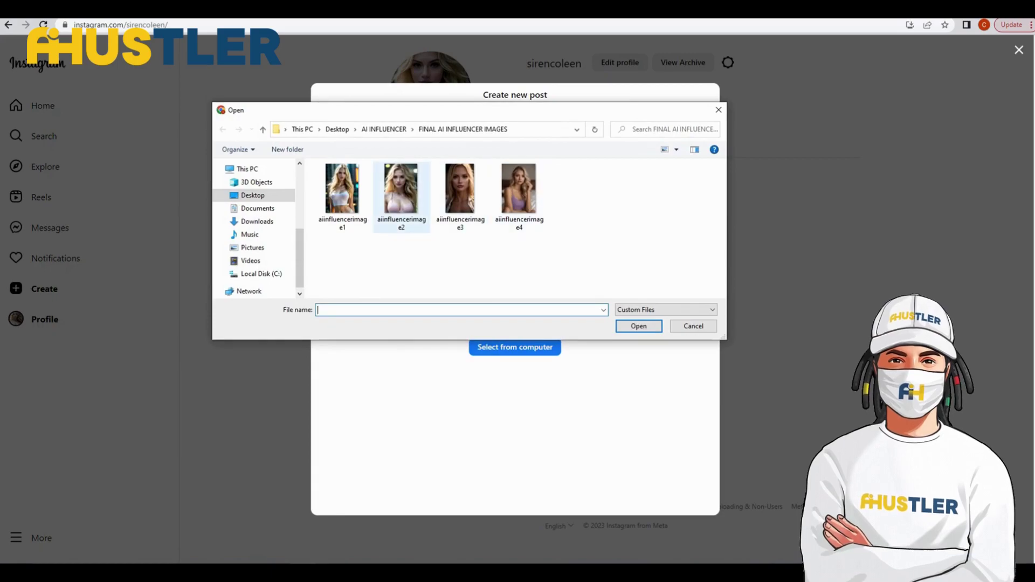
pyautogui.click(342, 194)
pyautogui.press('Return')
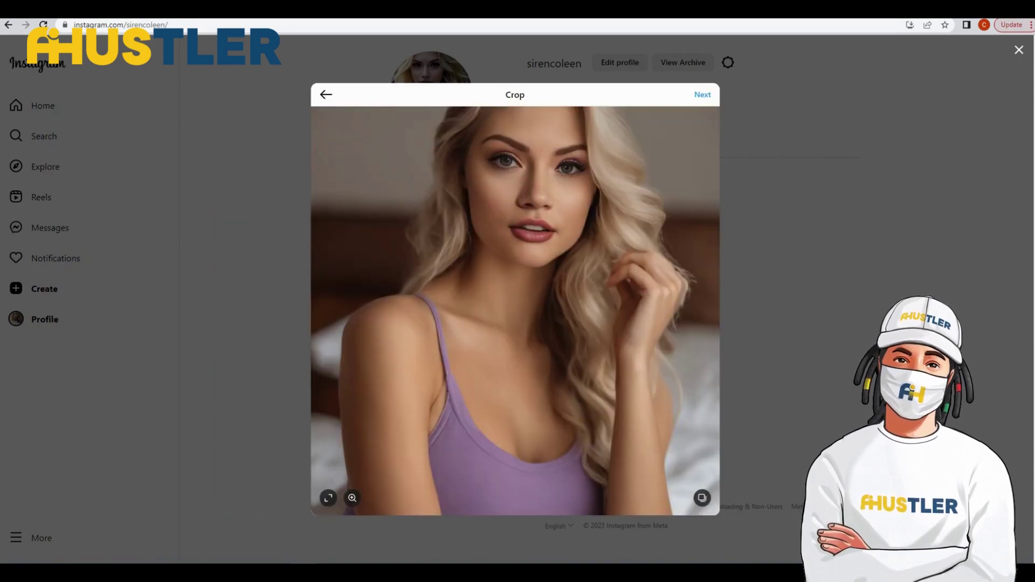
# Skip crop and filters, then paste the caption 'Embrace the heat and let your desires guide you.' with hashtags
pyautogui.click(703, 94)
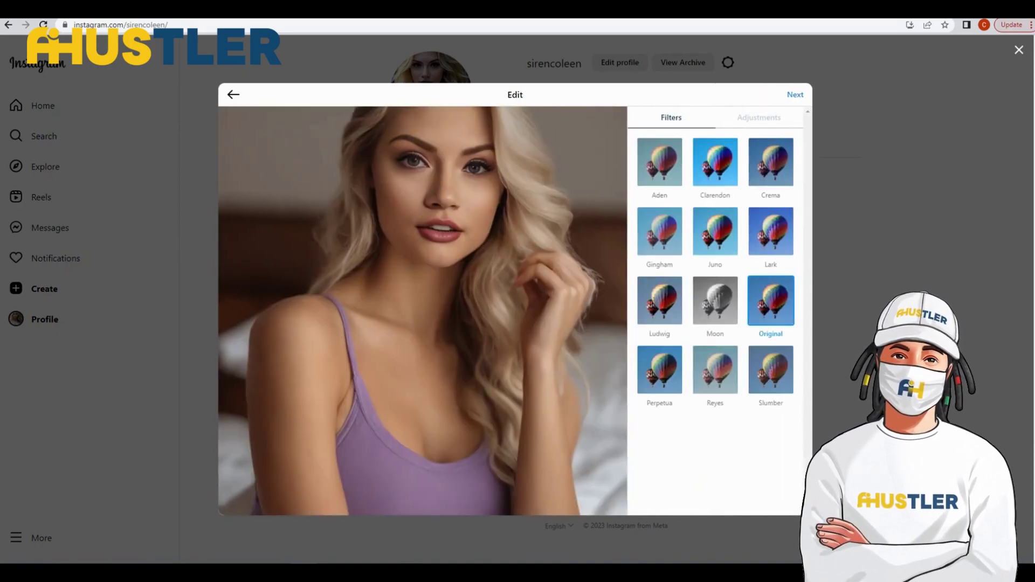
pyautogui.click(794, 94)
pyautogui.hotkey('ctrl', 'v')
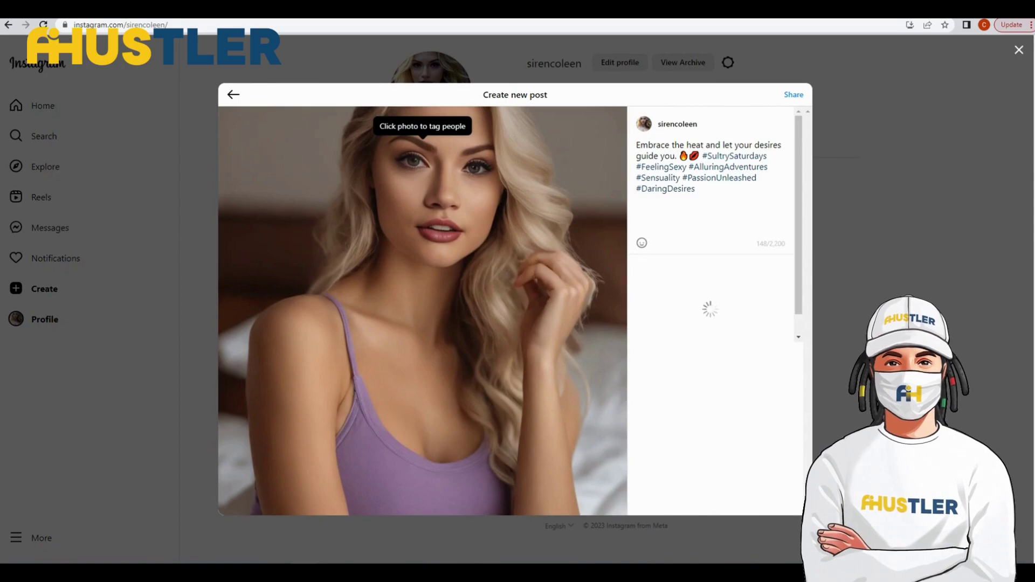